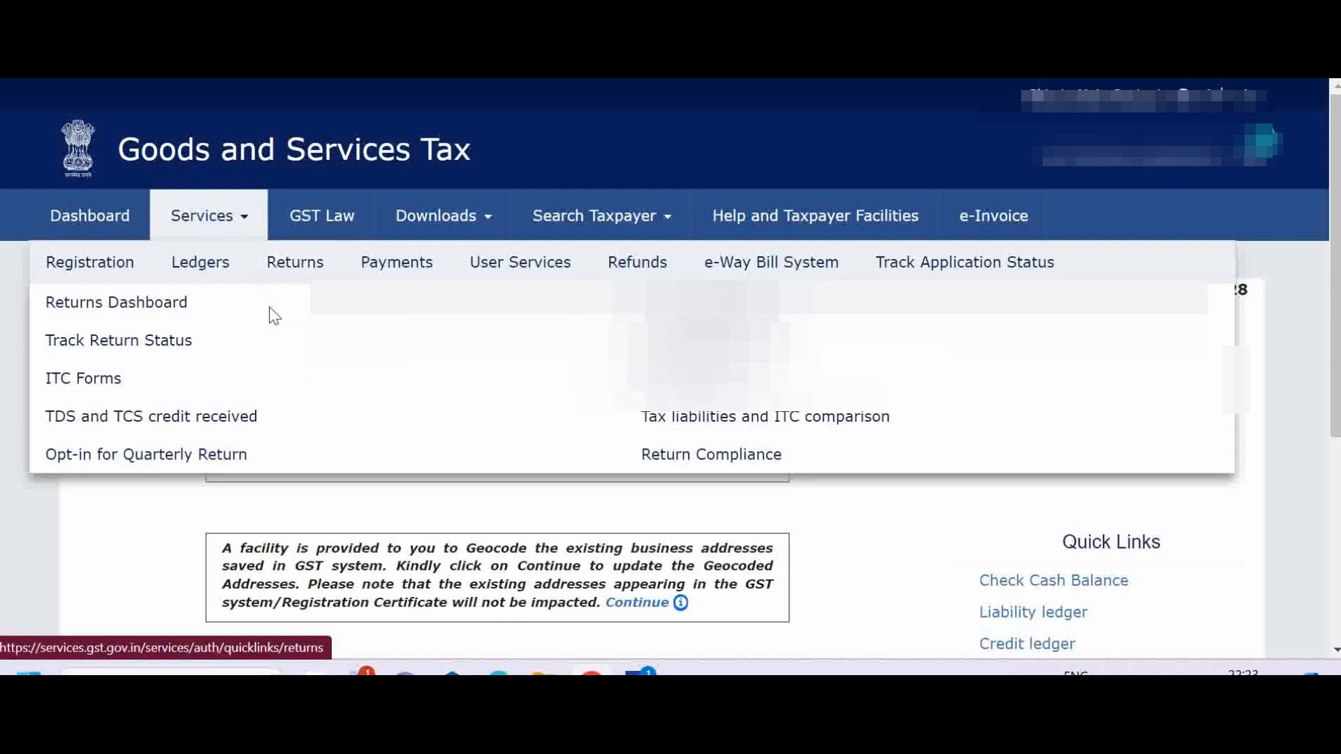
Find the annual return for financial year 2023-24 and start preparing Form GSTR-4 online.
click(688, 378)
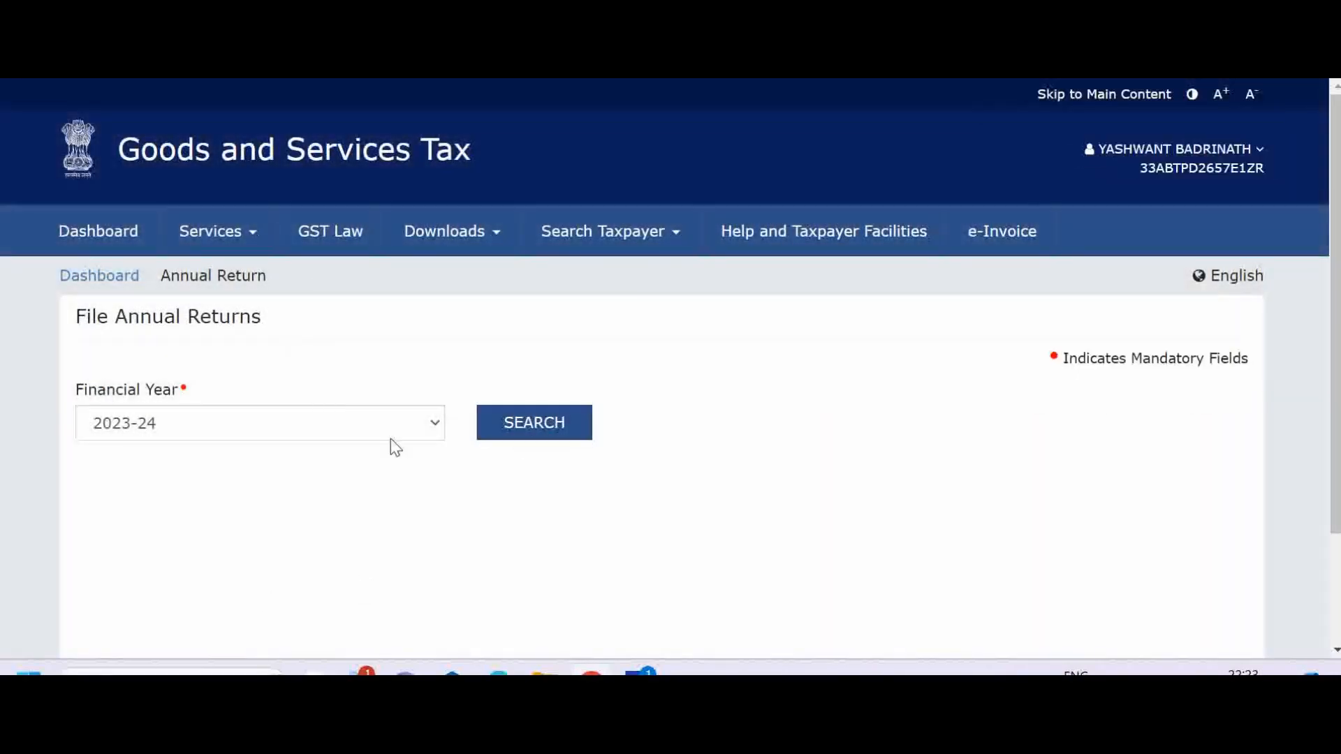
click(561, 444)
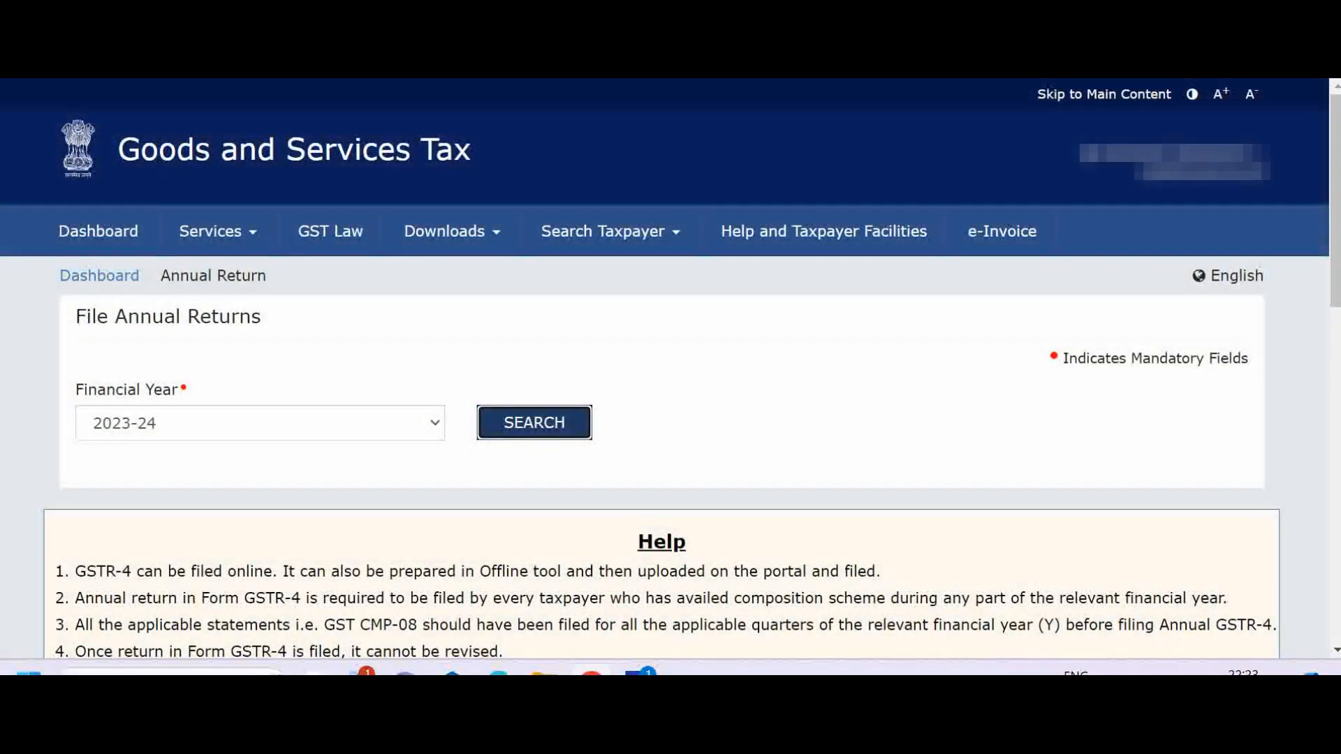
scroll(671, 371, down, 6)
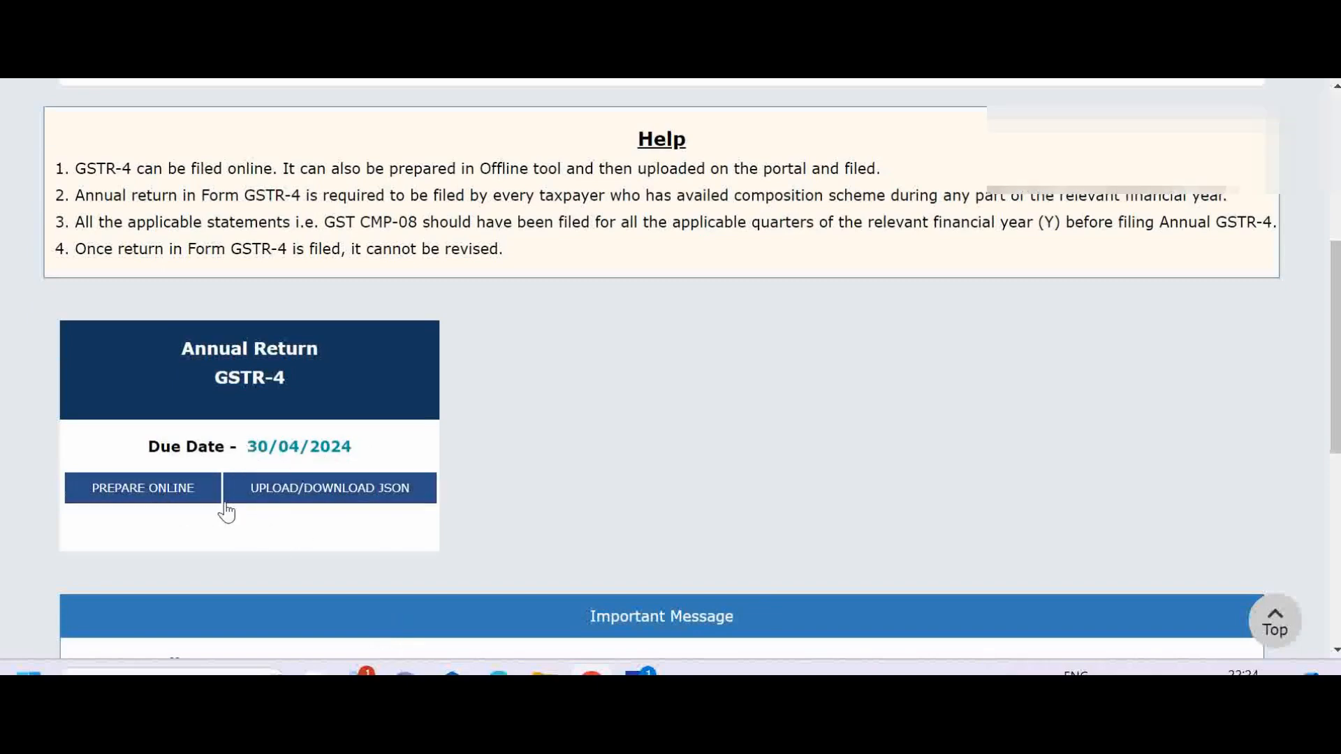
click(120, 494)
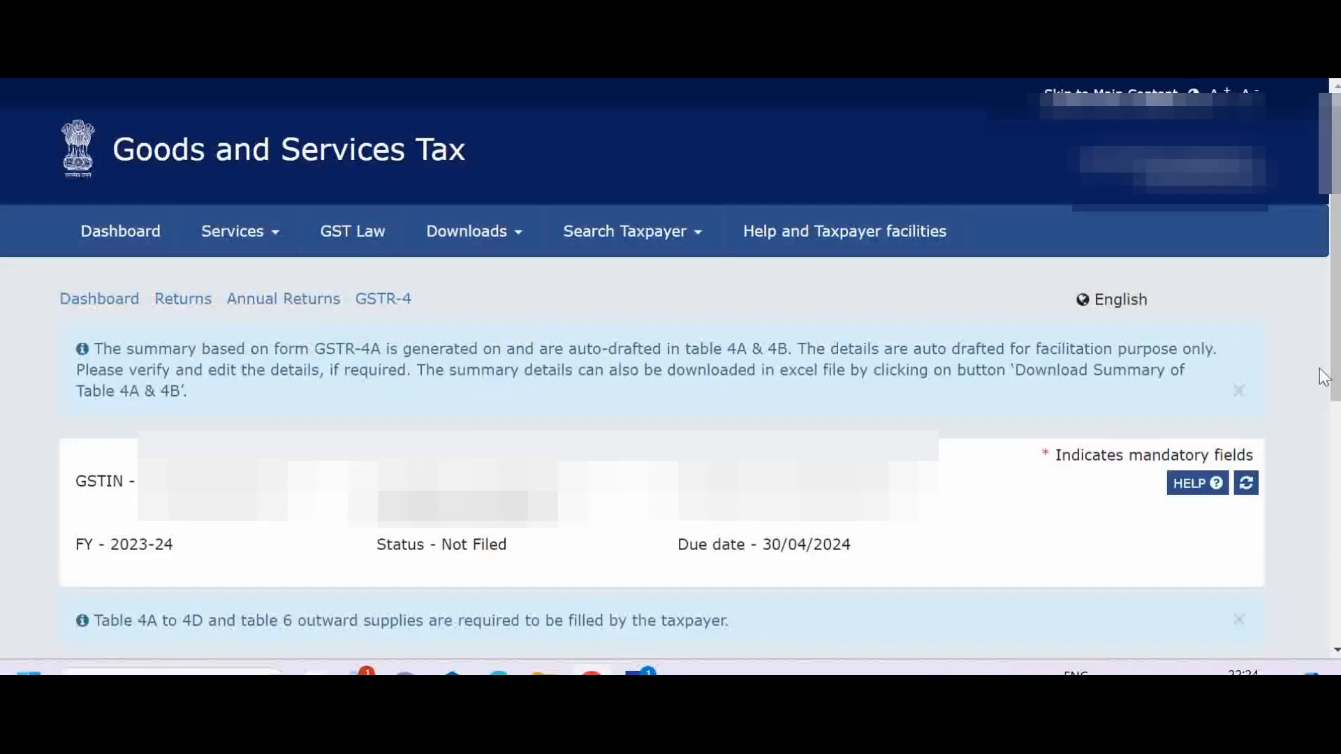
Open table 4A, Inward supplies from registered supplier (other than reverse charge), in the GSTR-4 return.
drag(1335, 349, 1324, 508)
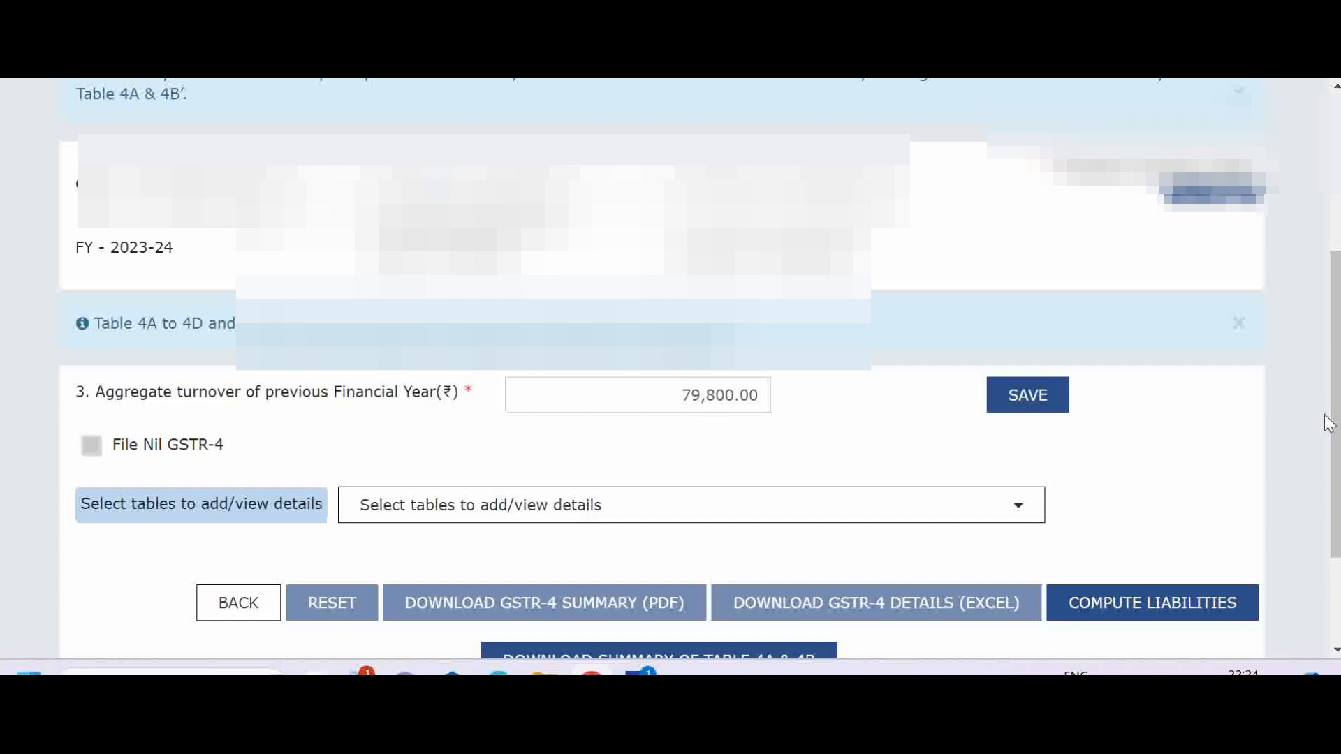
scroll(1326, 418, down, 2)
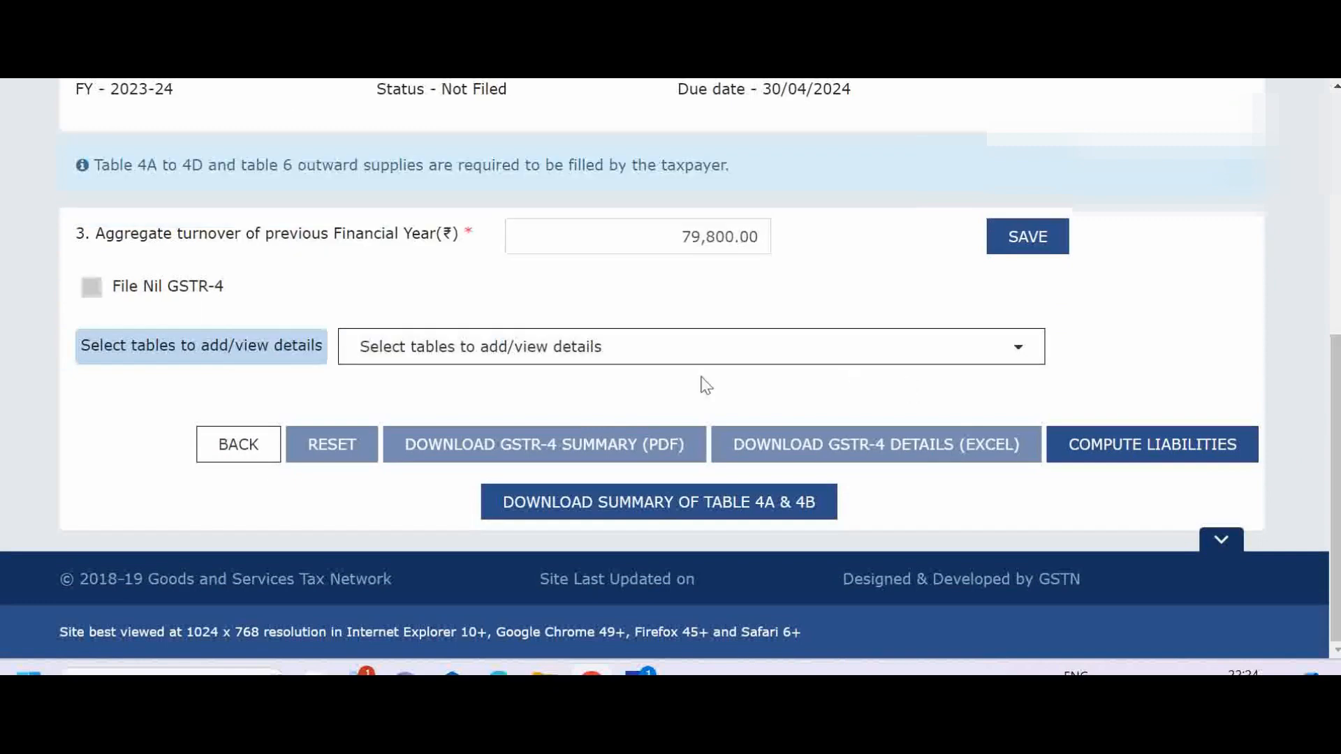
click(1022, 356)
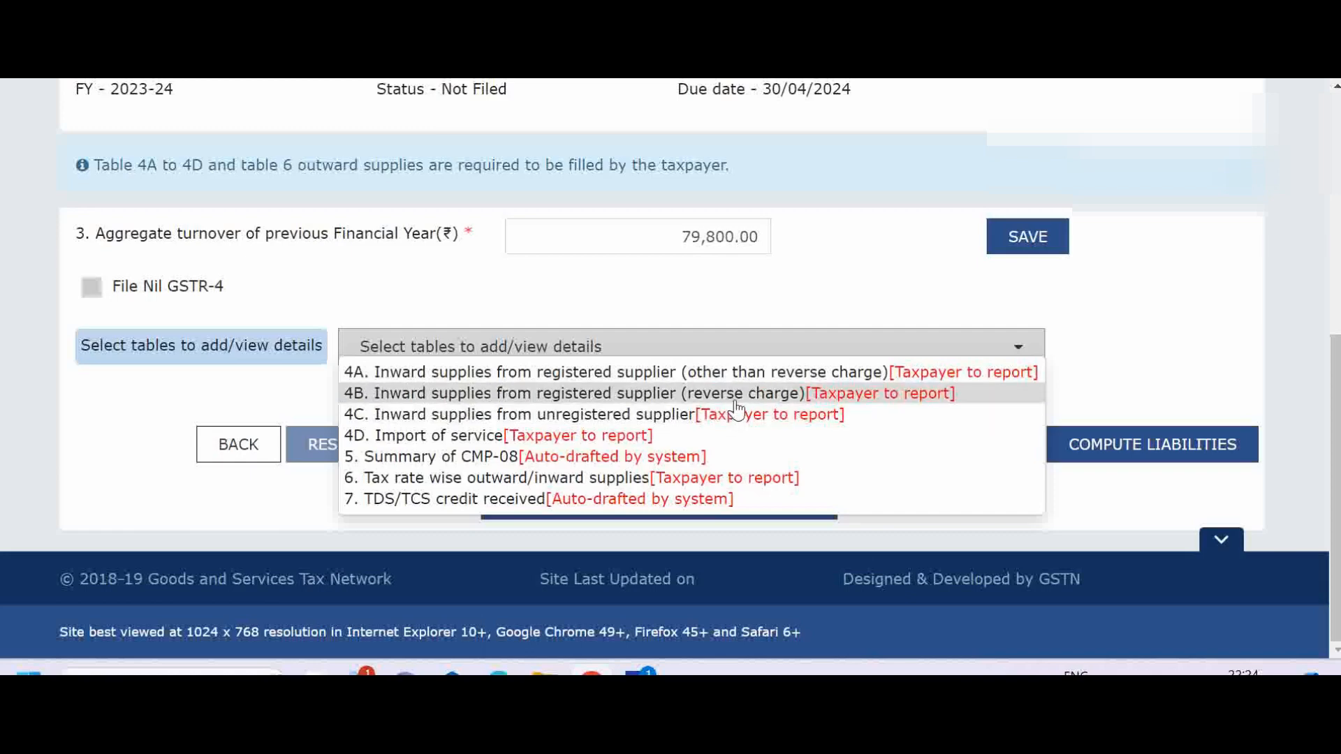
click(582, 377)
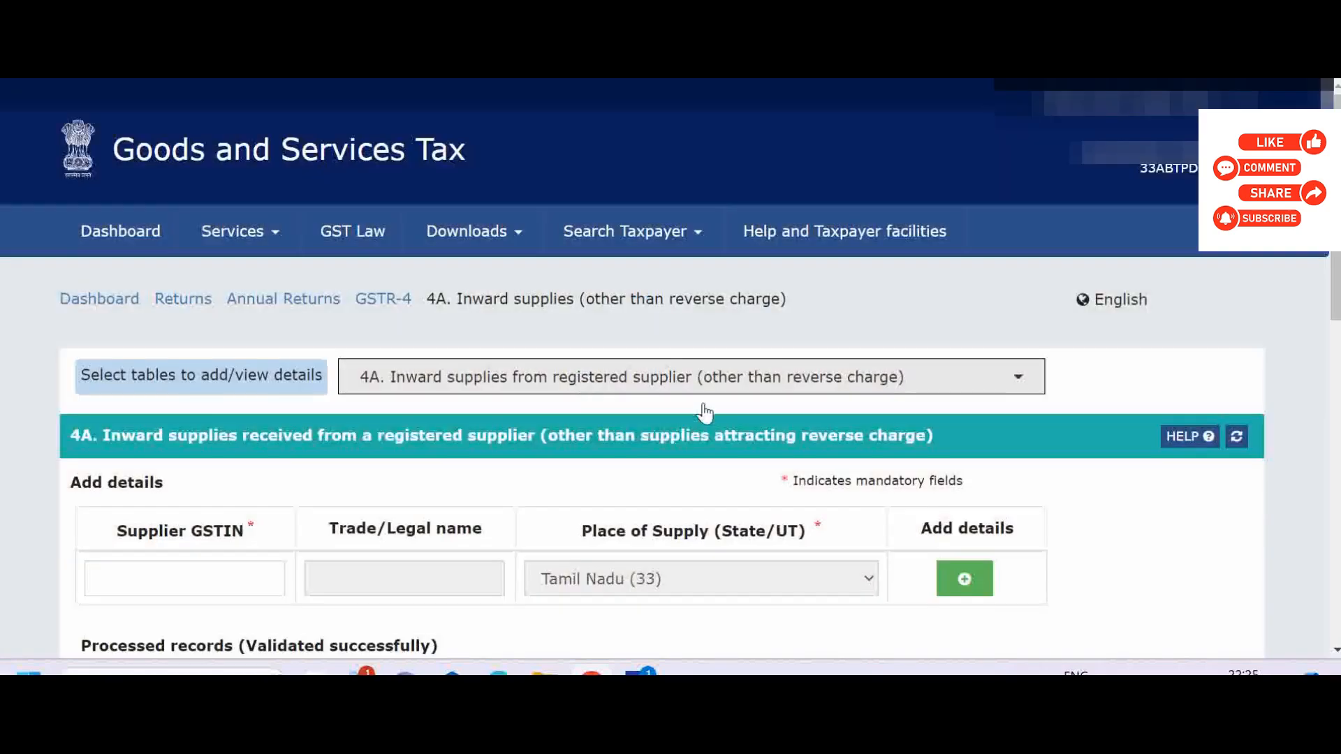
Enter the GSTIN of VRL Logistics as supplier in table 4A and open its item details for entry.
scroll(224, 473, down, 2)
click(226, 468)
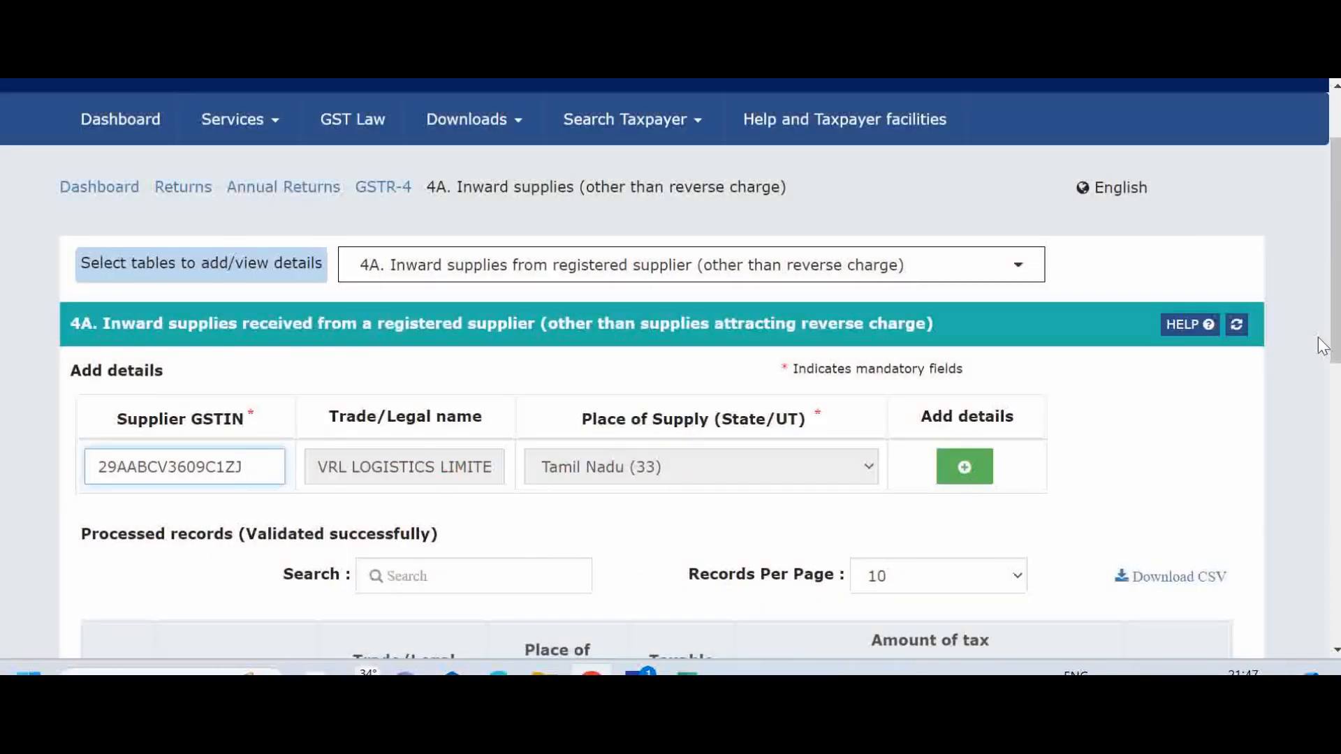
scroll(1320, 349, down, 2)
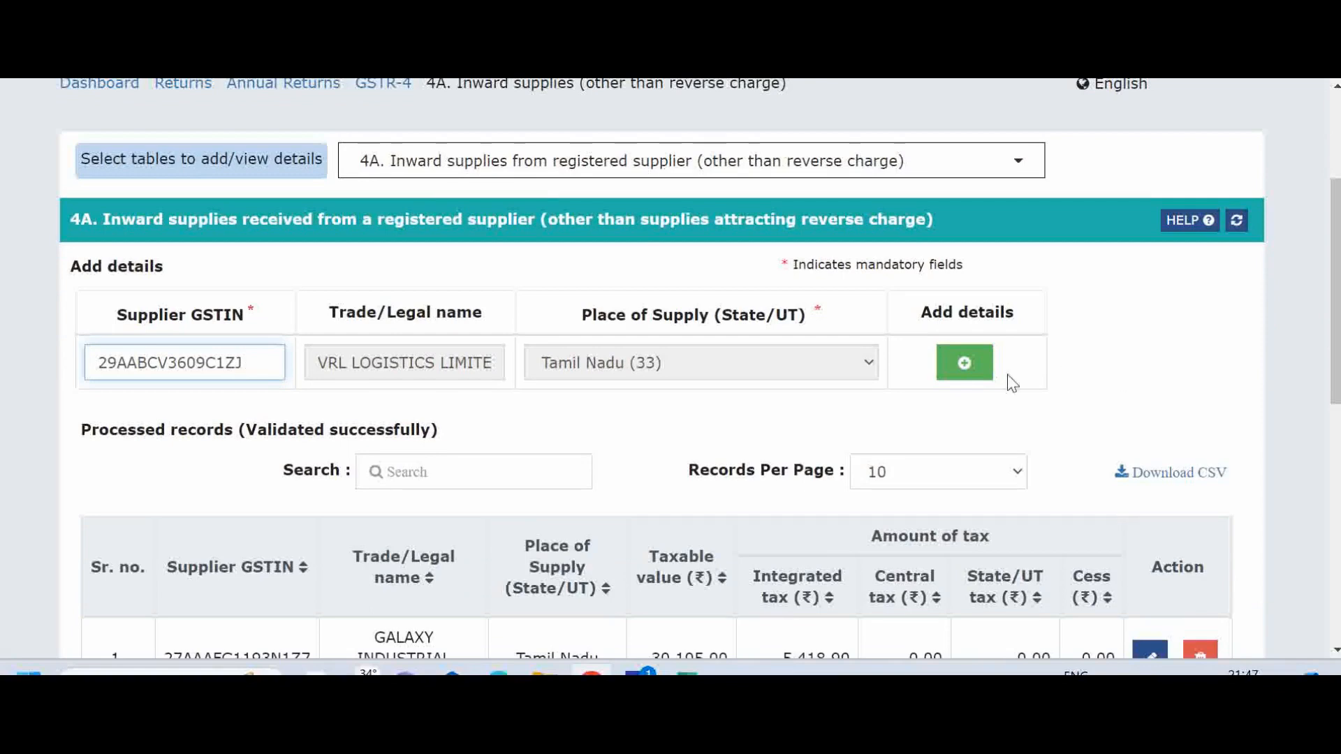
click(965, 362)
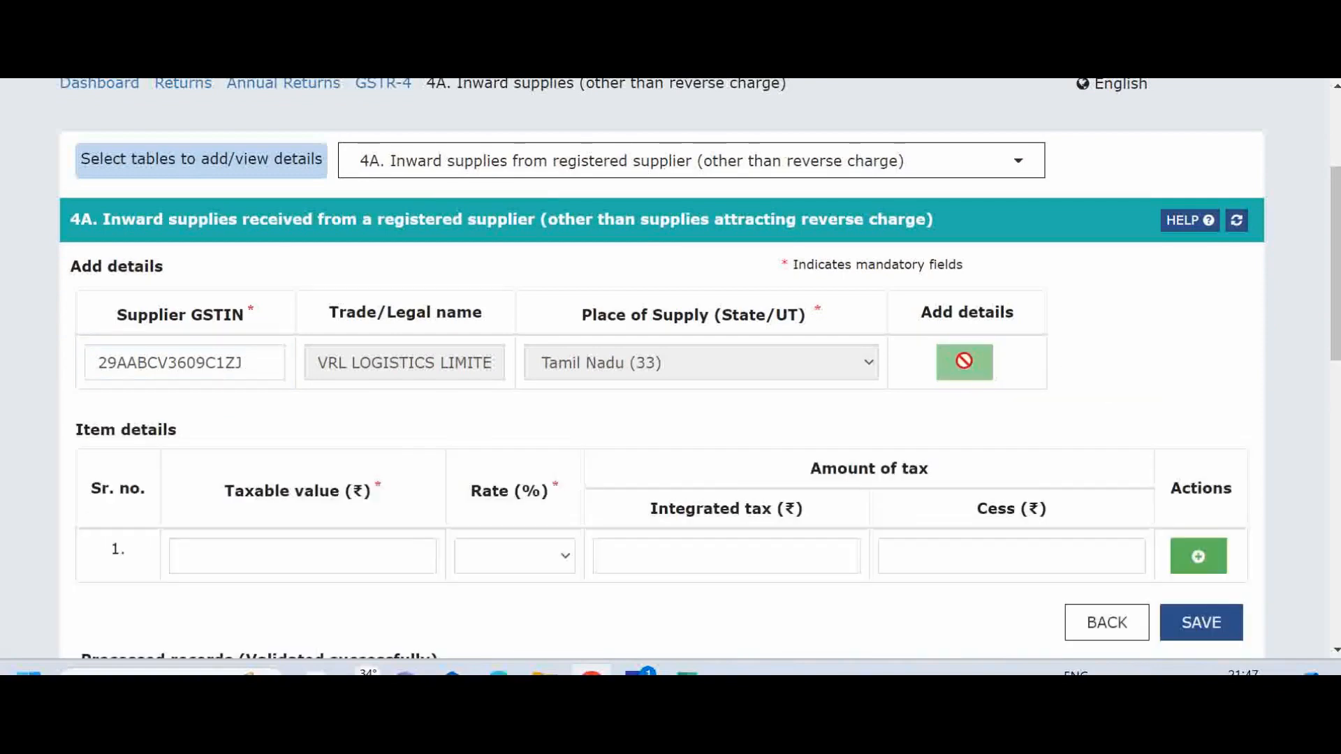
click(228, 556)
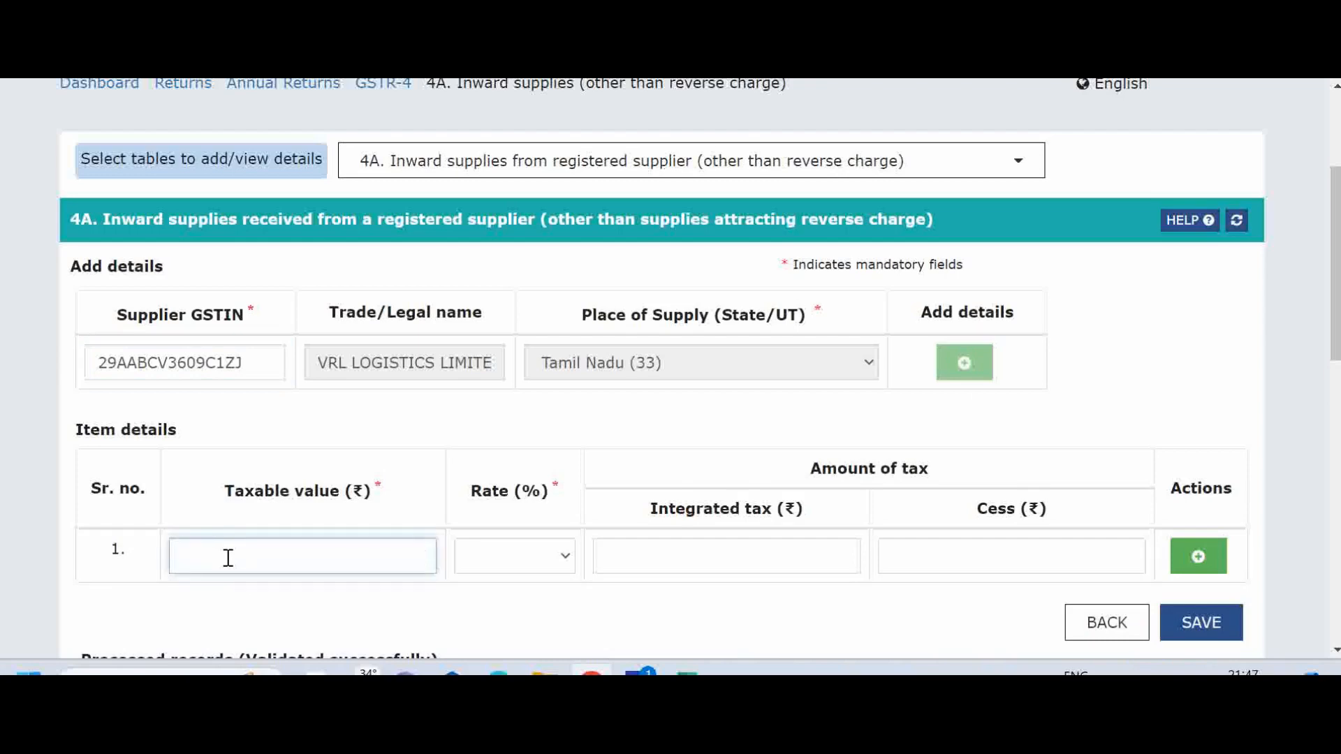
Switch to the Excel workbook, look up the VRL Logistics invoice value for Apr-Jun 23 on the B2B sheet, and return to the portal.
click(683, 669)
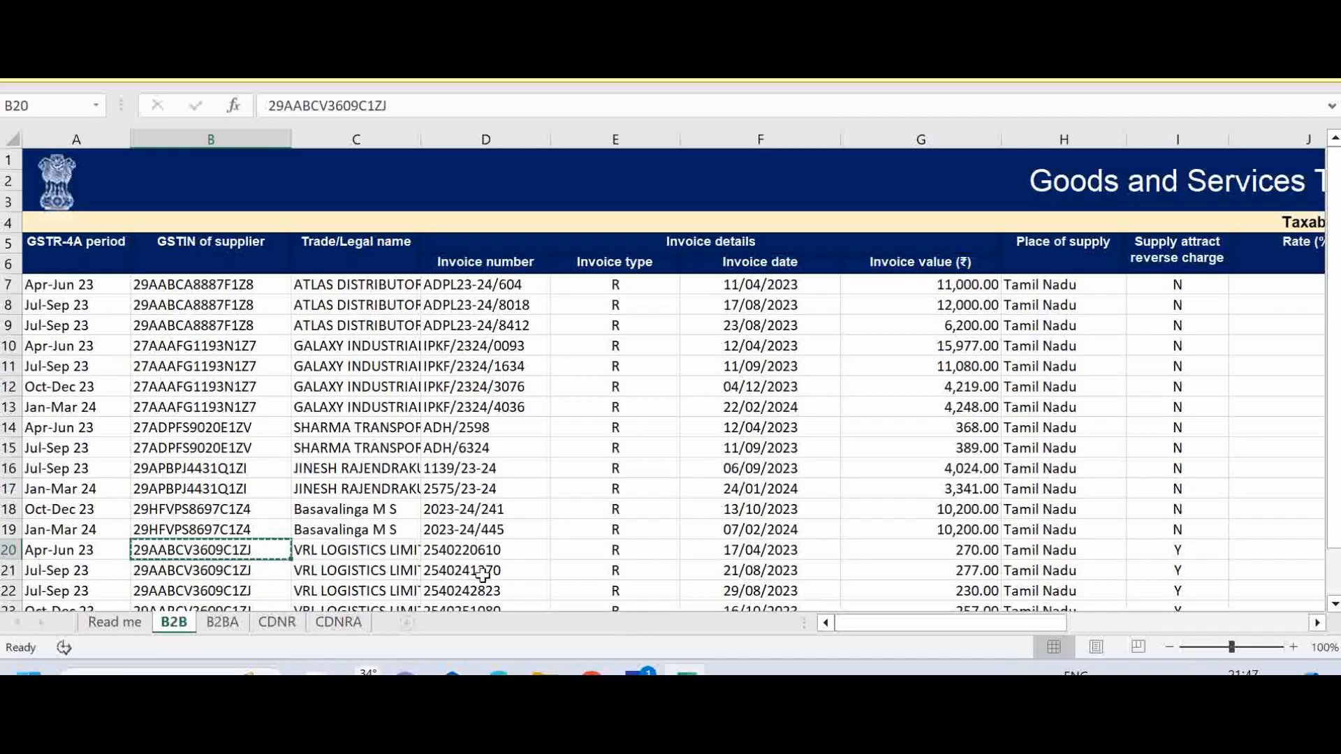
click(970, 555)
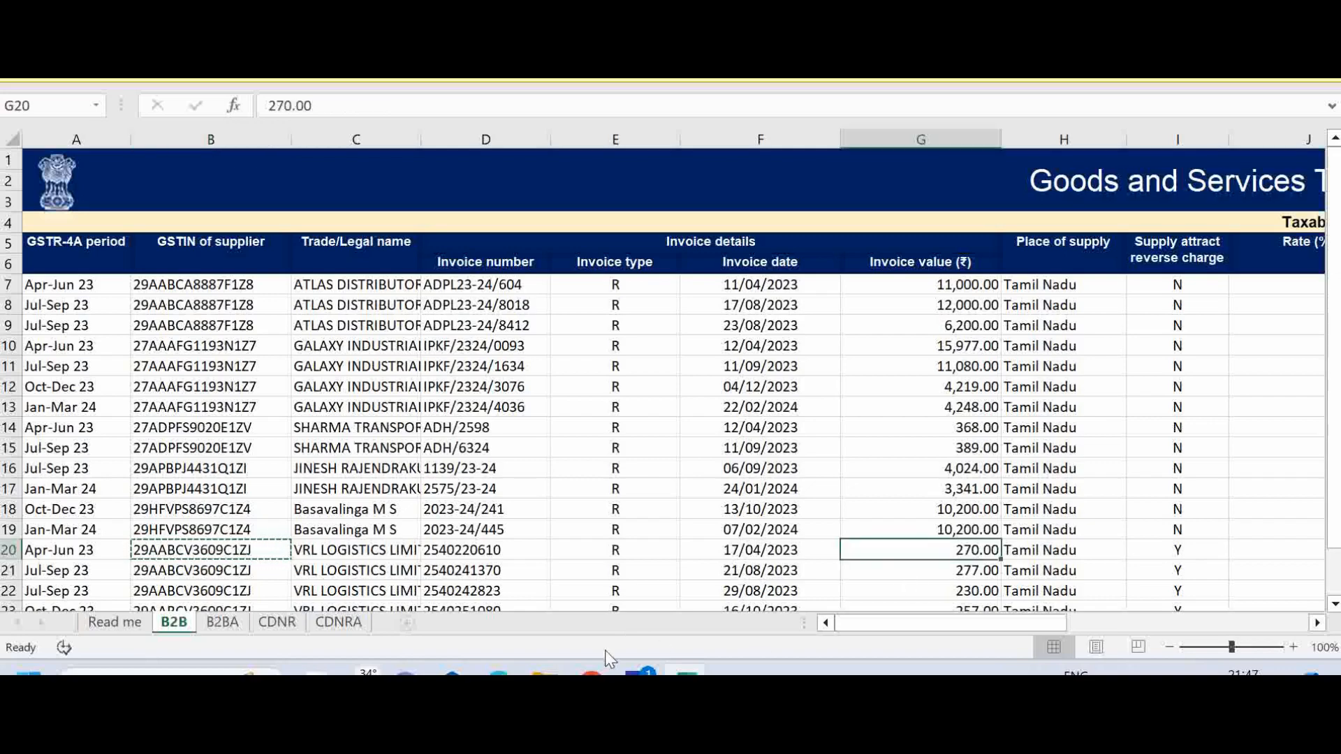
click(588, 665)
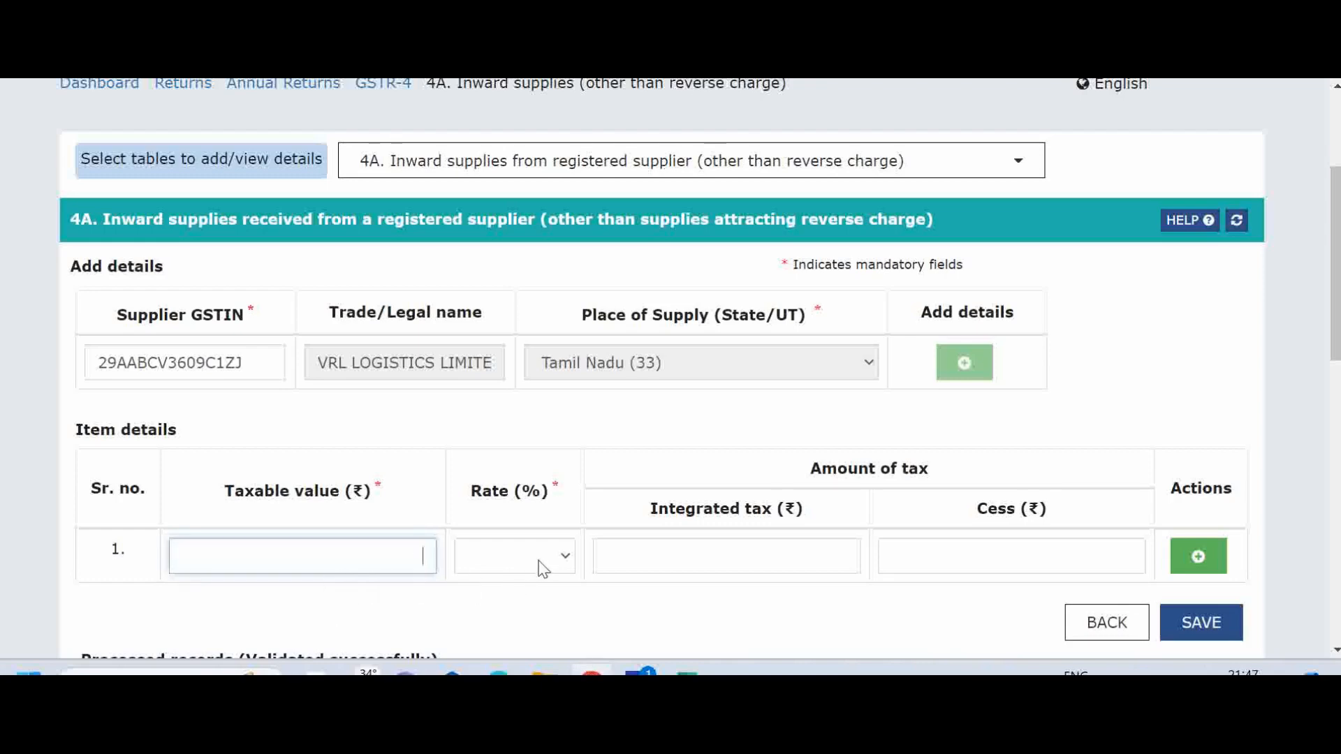
Check the available tax rates for the item, and leave the supplier entry without saving it.
click(563, 559)
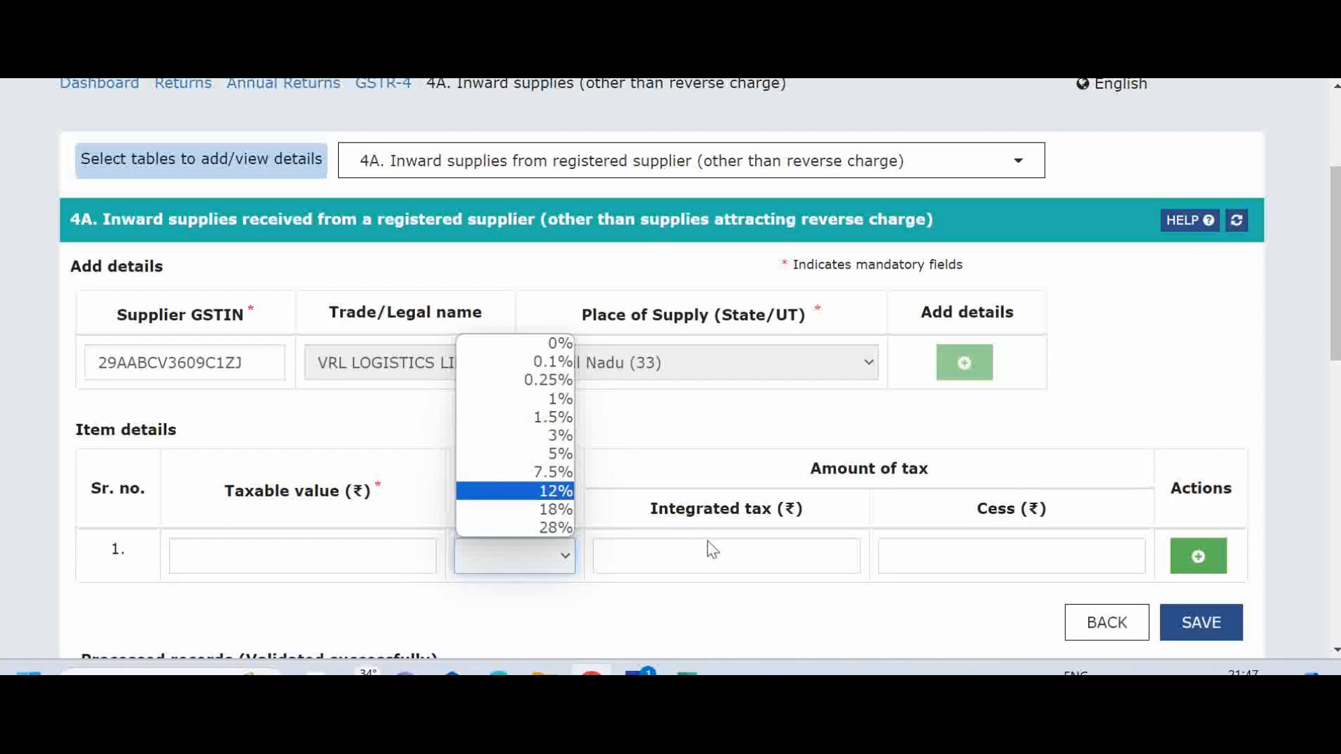
click(739, 551)
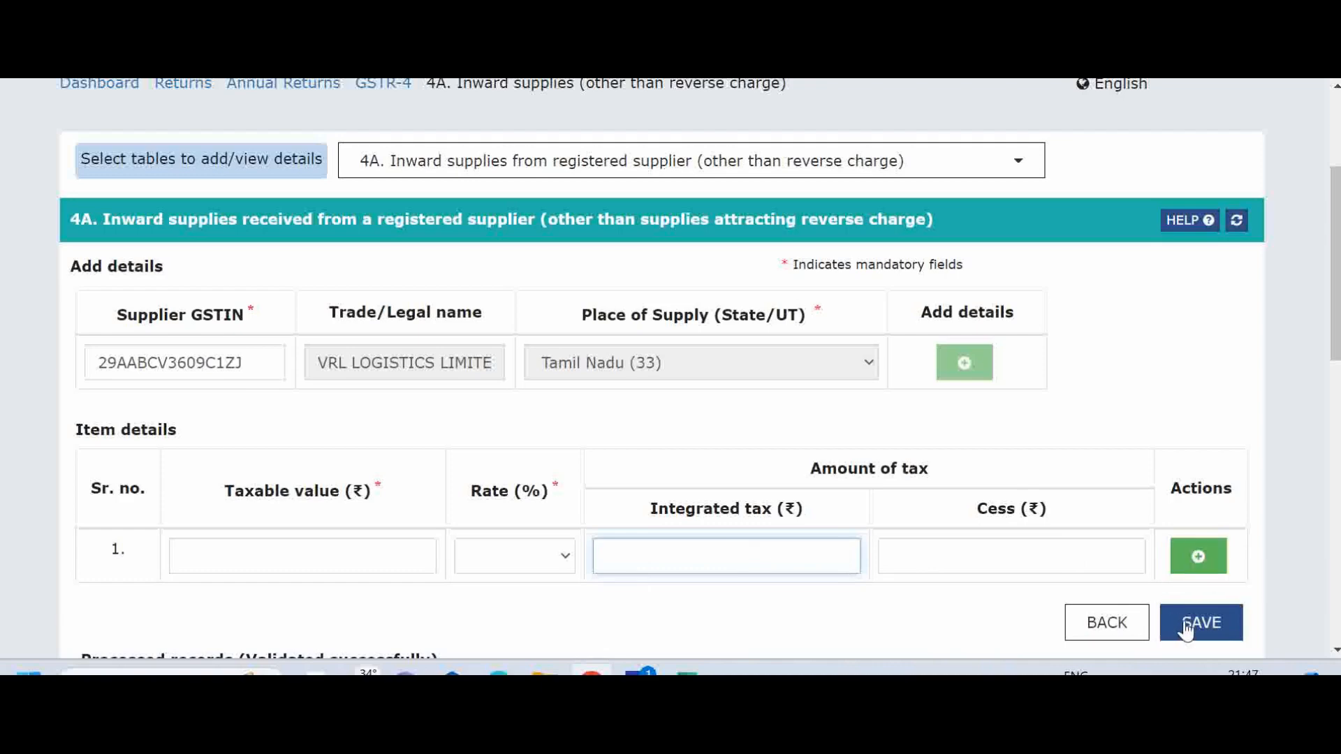
click(1104, 623)
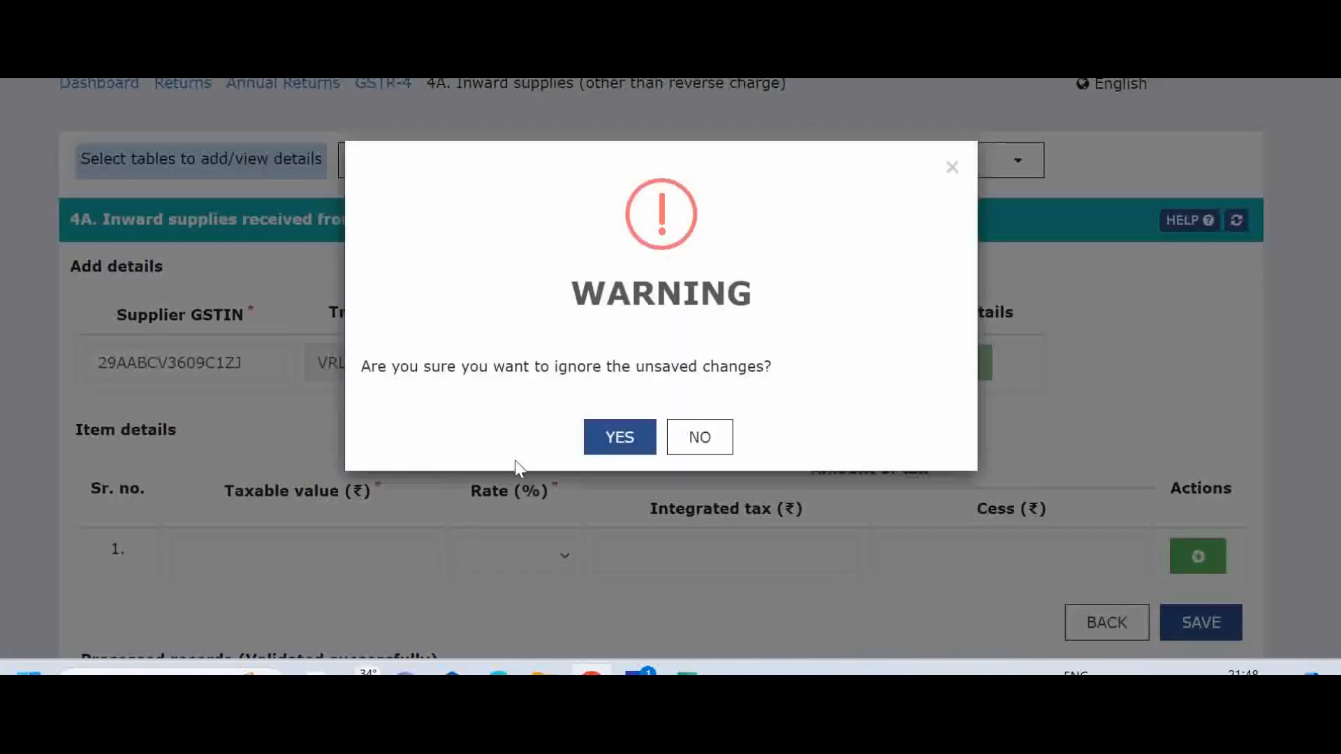
click(655, 442)
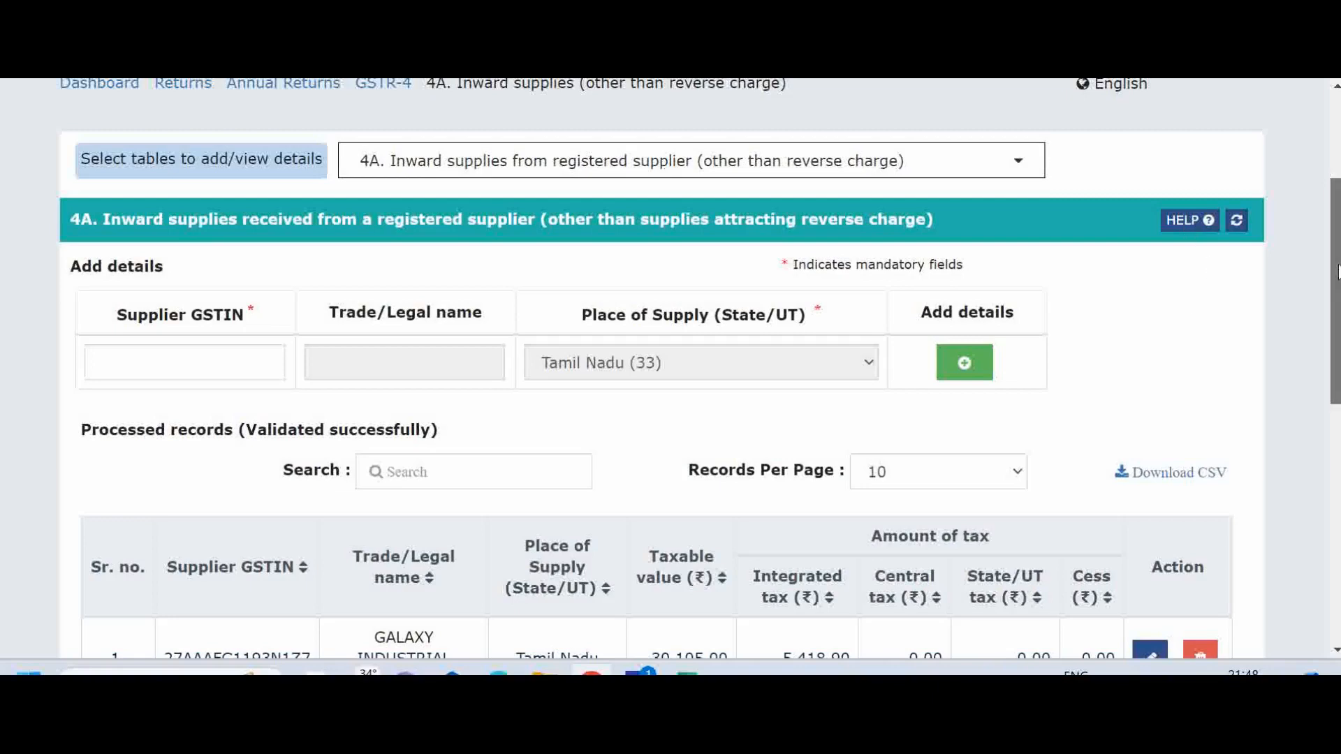
Review the processed supplier records in table 4A, including their taxable values and tax amounts.
scroll(671, 369, down, 4)
scroll(670, 369, down, 4)
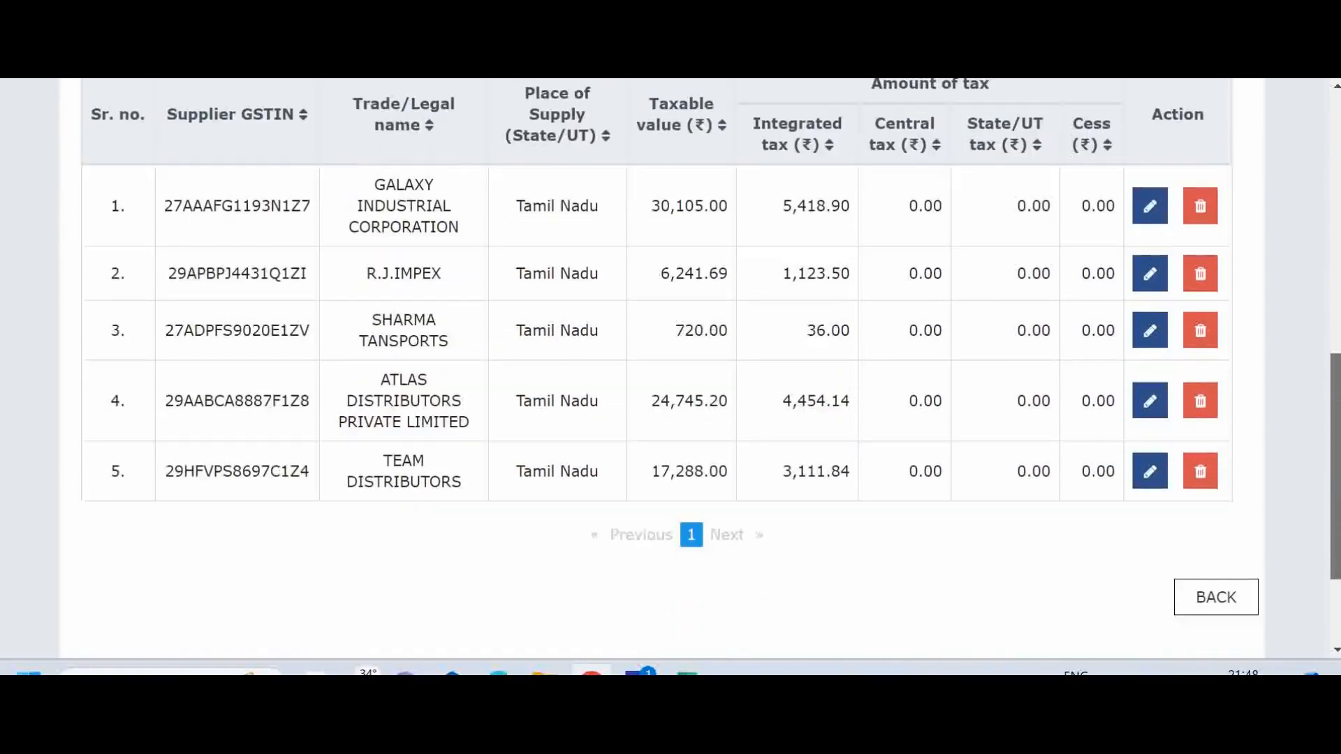
scroll(670, 369, up, 1)
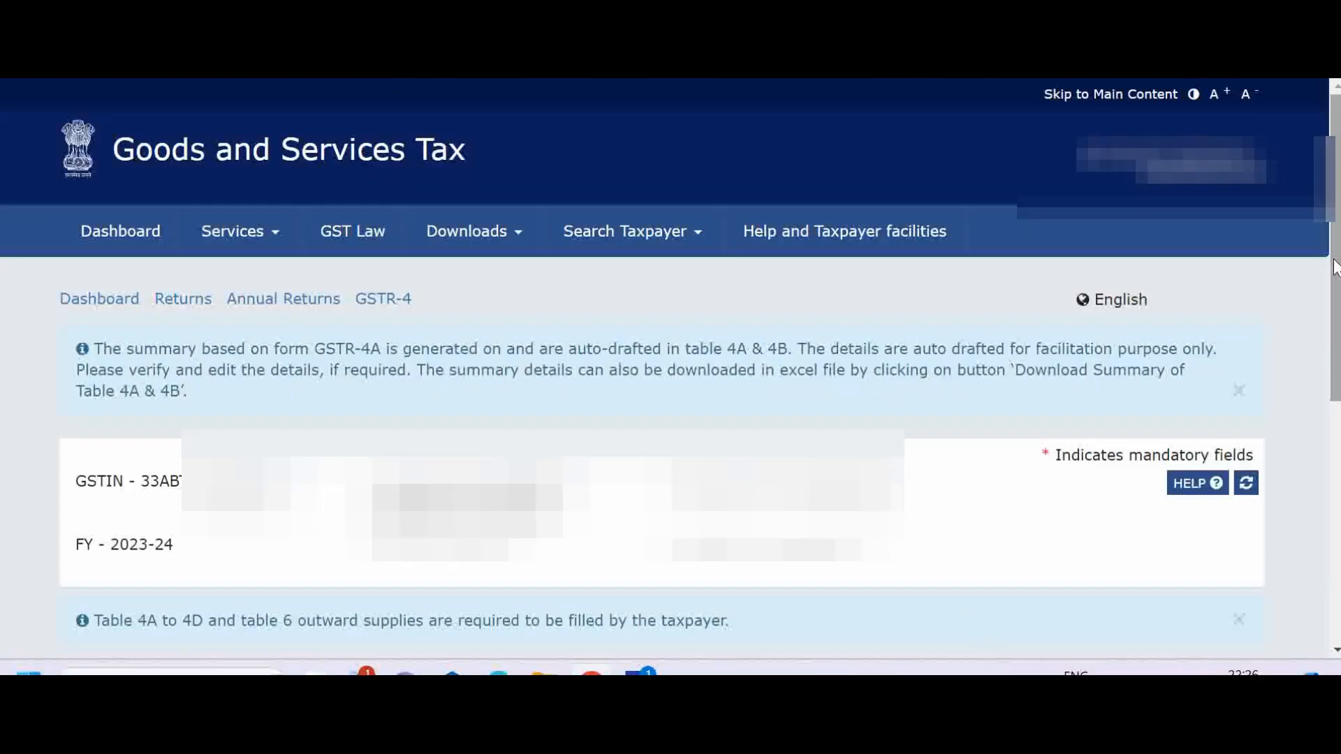
View the entry form of table 4C, Inward supplies from unregistered supplier, and return to the GSTR-4 page.
scroll(1317, 494, down, 5)
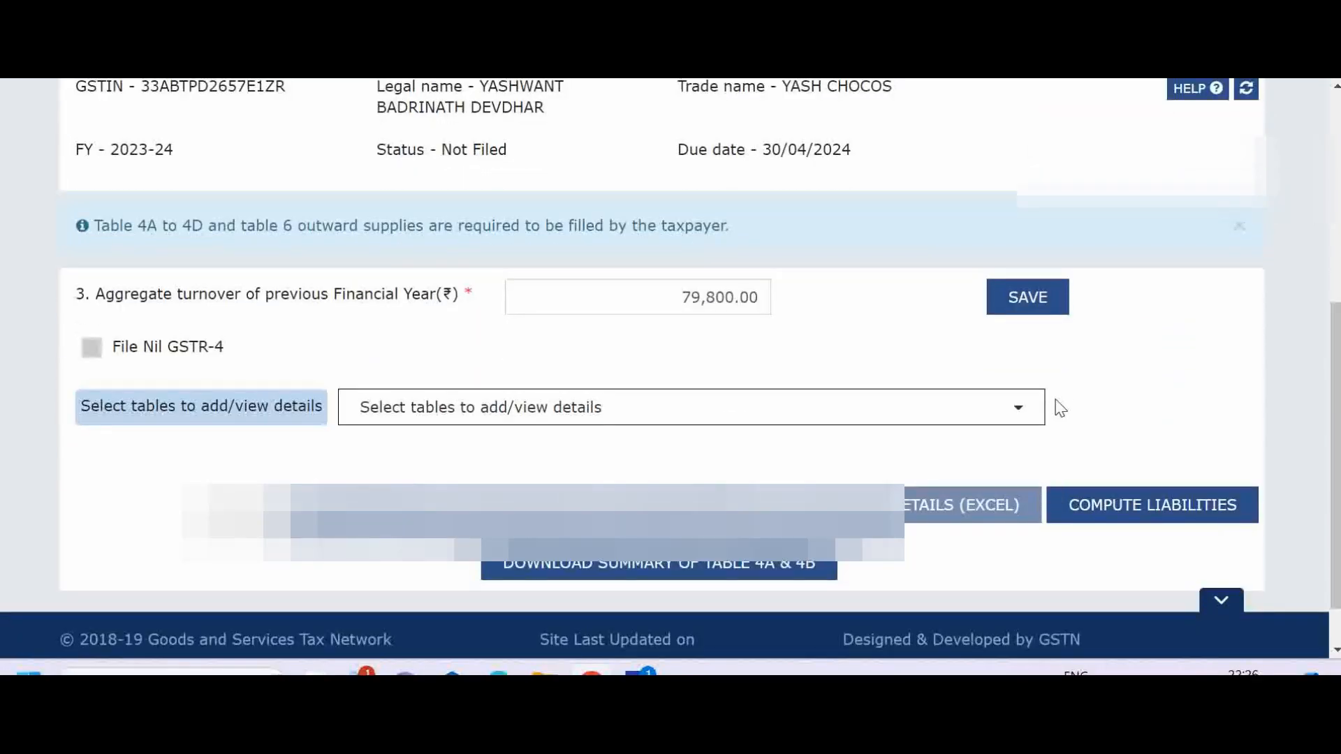
click(1021, 406)
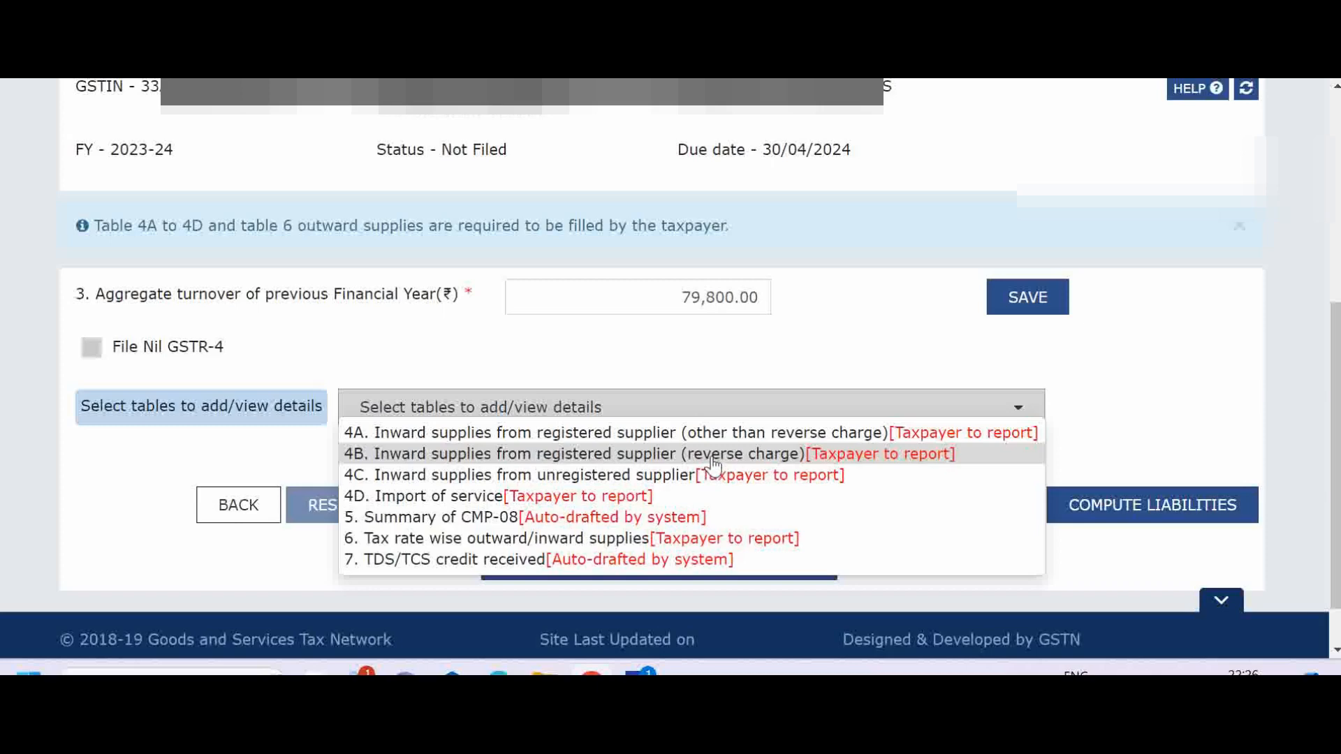
click(528, 481)
scroll(529, 482, down, 3)
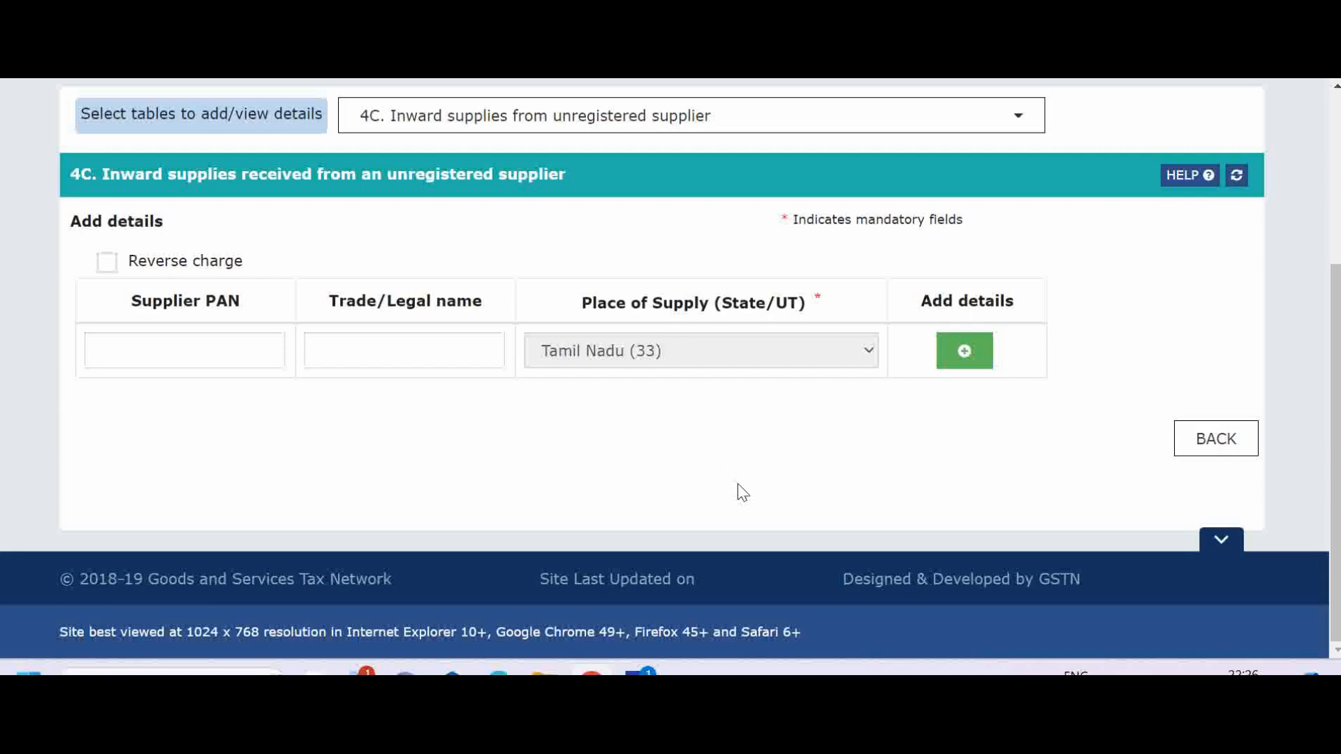
click(1209, 445)
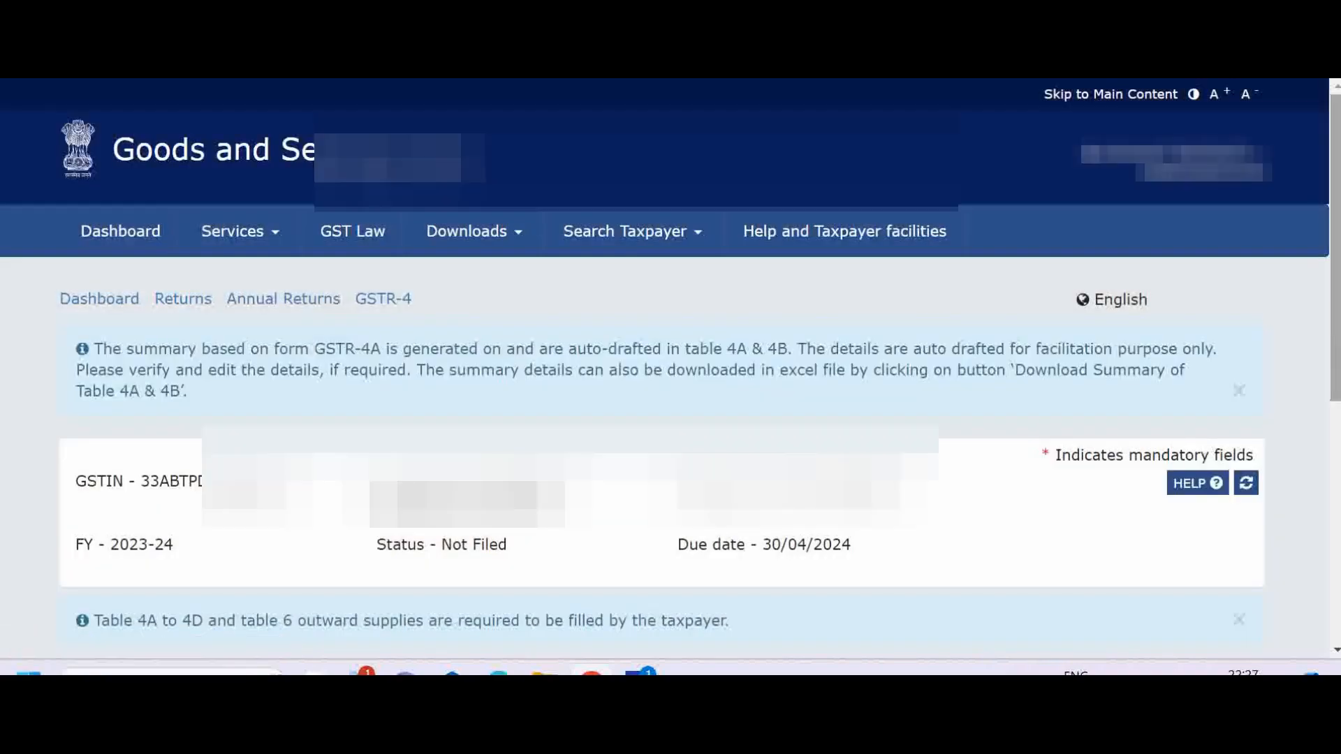
Open table 6, Tax rate wise outward/inward supplies, and review the outward supply values and tax per rate.
scroll(1335, 356, down, 5)
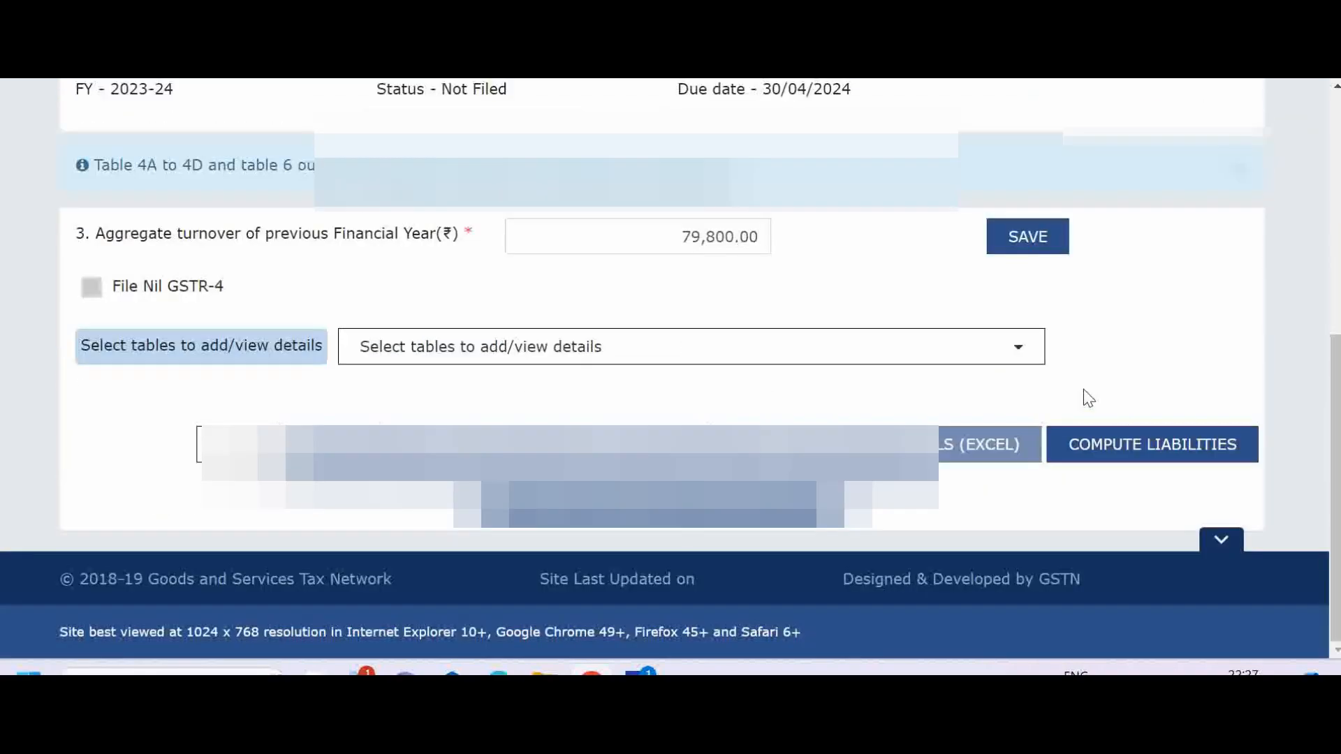
click(1030, 368)
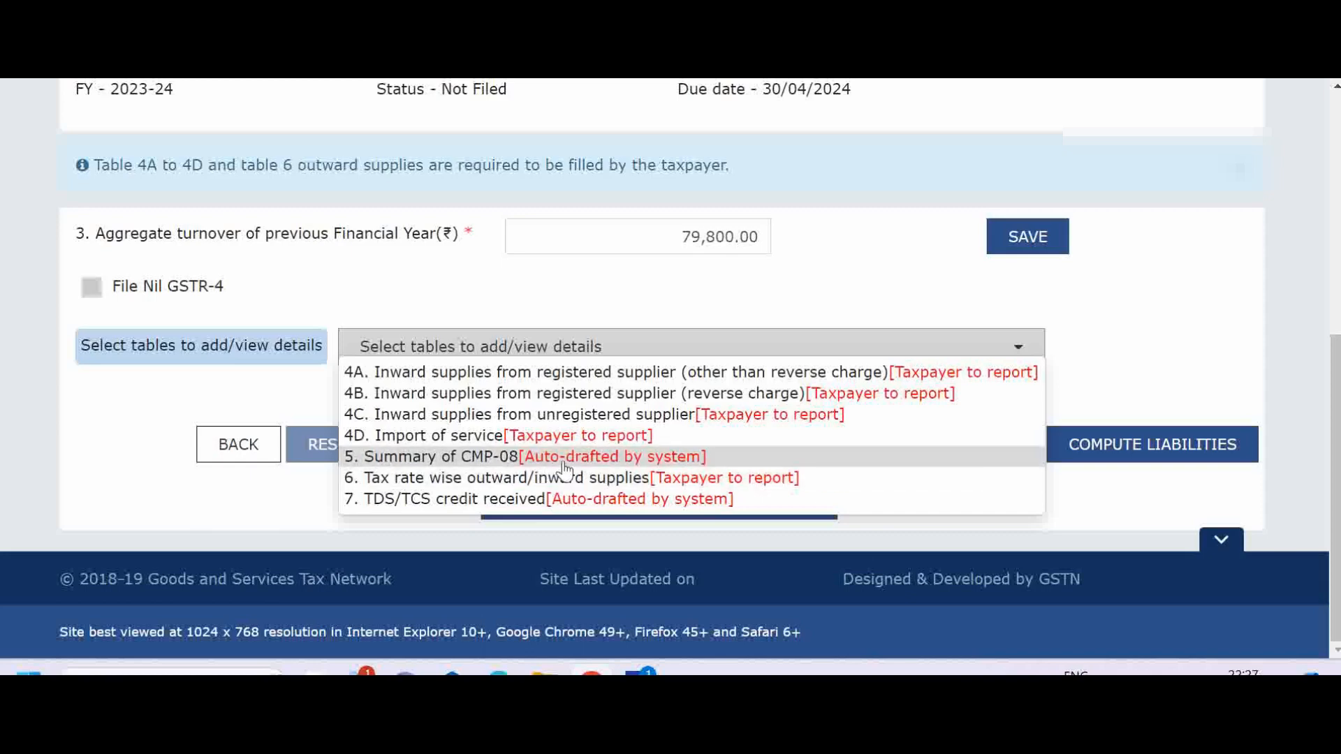
click(486, 479)
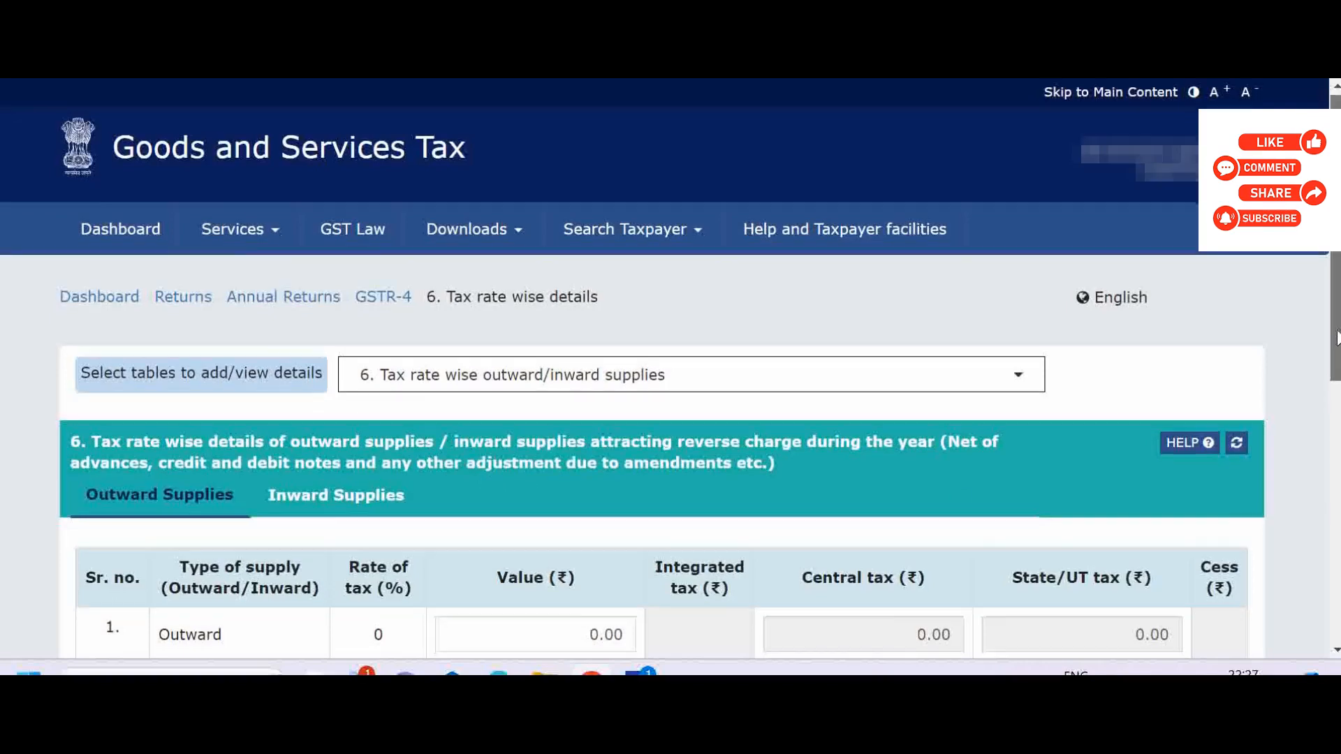
scroll(670, 349, down, 5)
drag(1335, 425, 1335, 429)
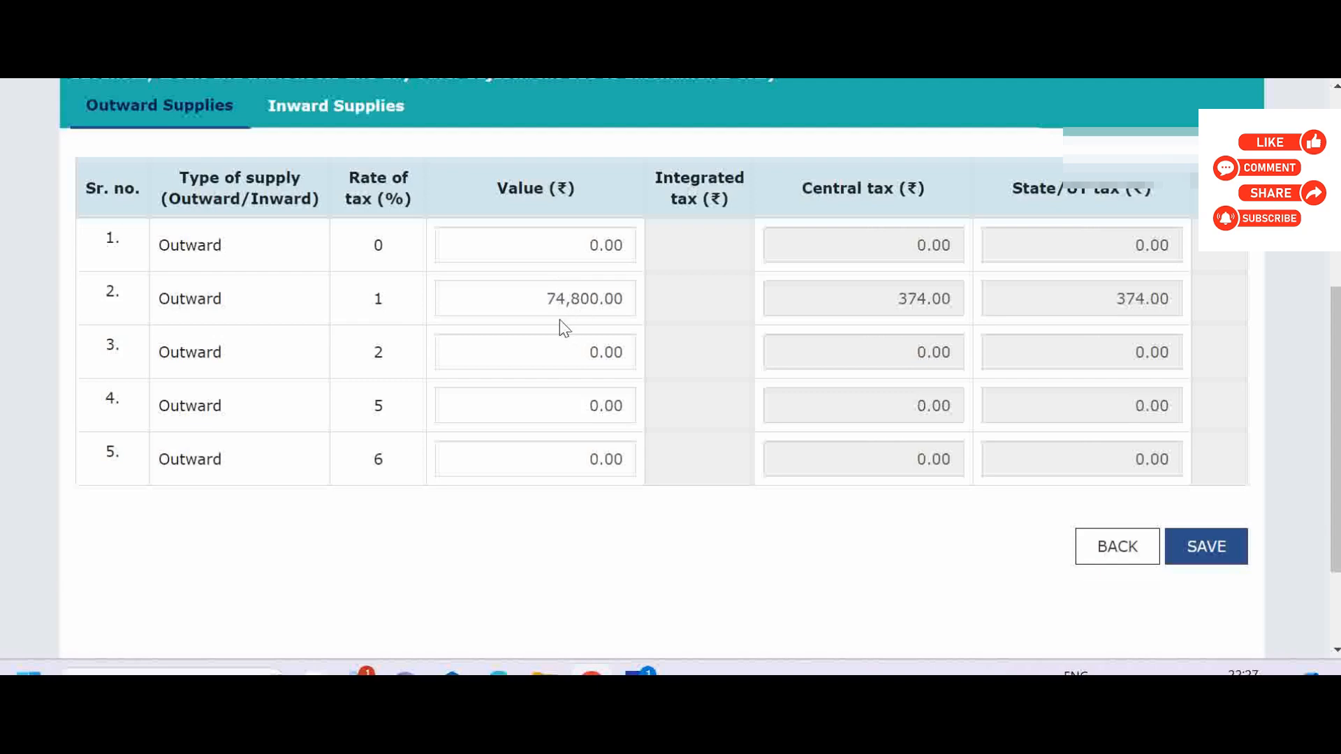
scroll(1335, 293, up, 1)
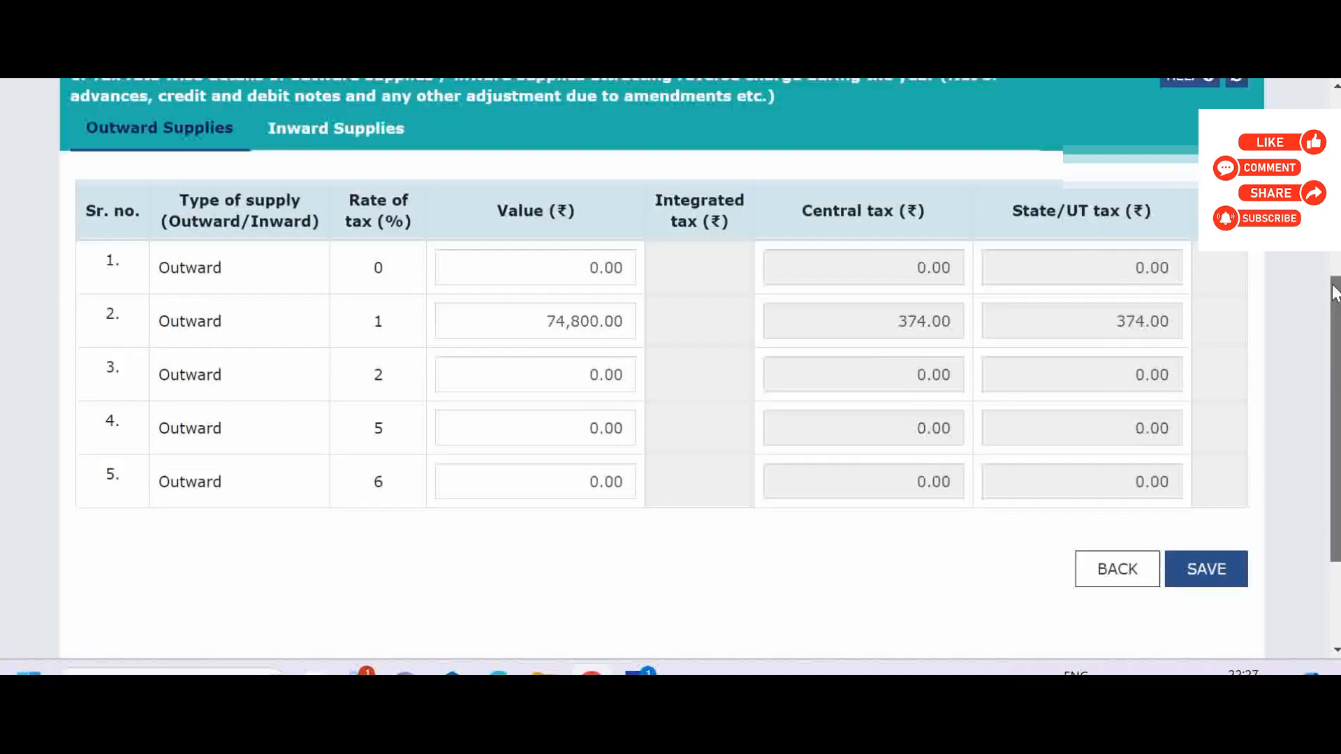
scroll(1335, 294, up, 2)
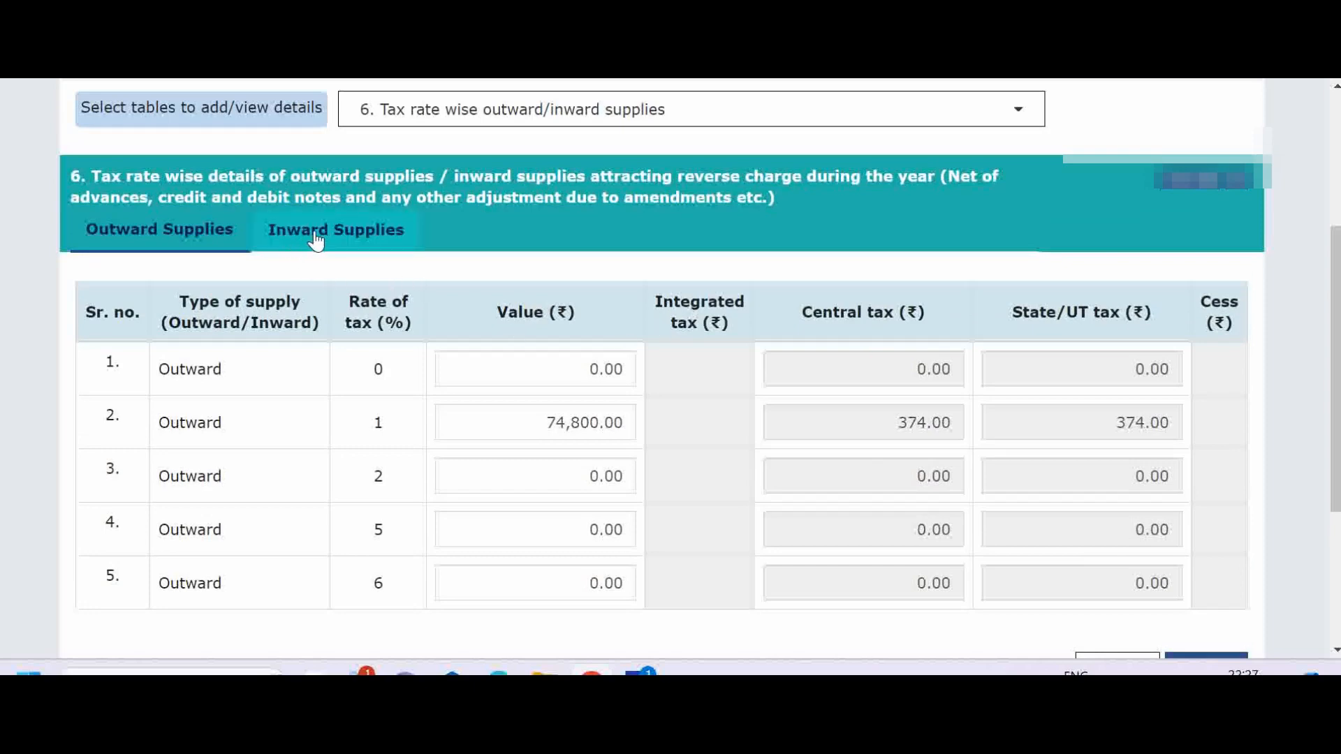
Check the inward supplies of table 6, and return to the list of tables on the GSTR-4 page.
click(316, 238)
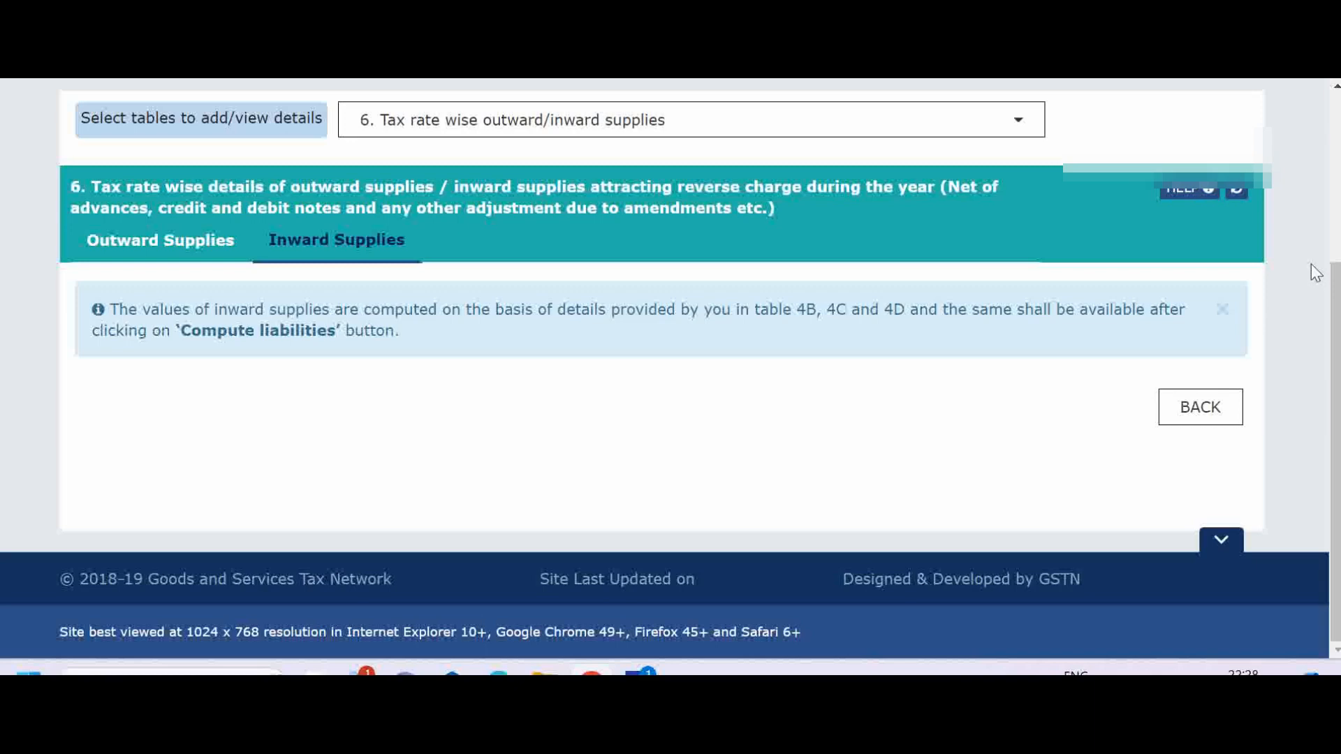
click(1212, 416)
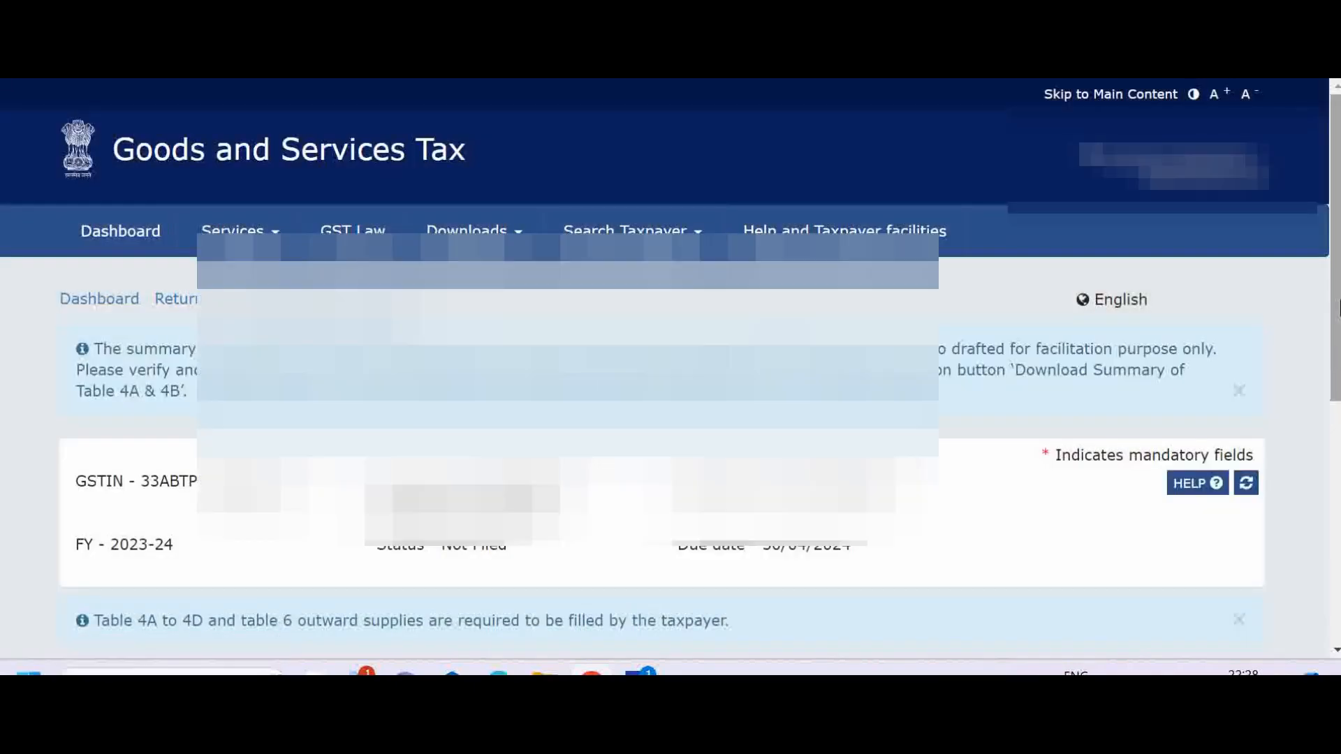
scroll(1145, 440, down, 6)
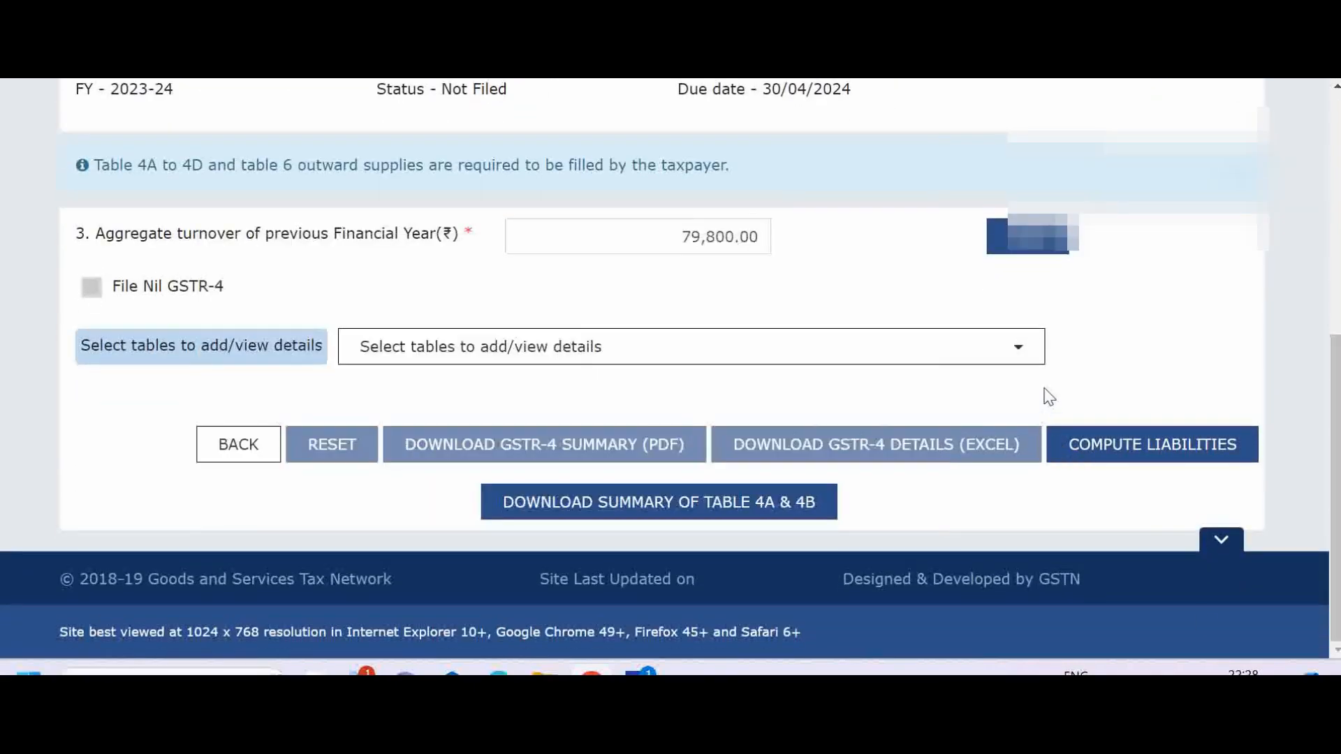
click(1019, 349)
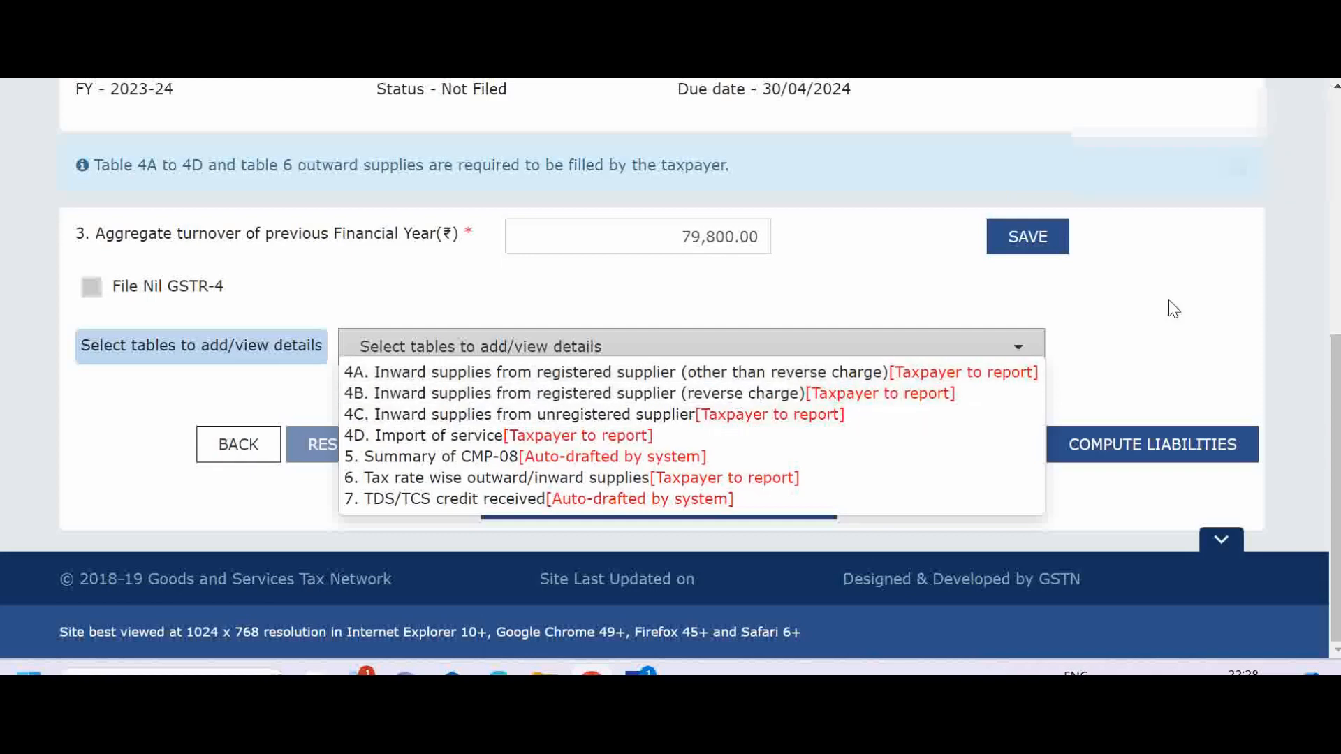
Leave the GSTR-4 annual return page and open the Returns Dashboard.
click(1284, 302)
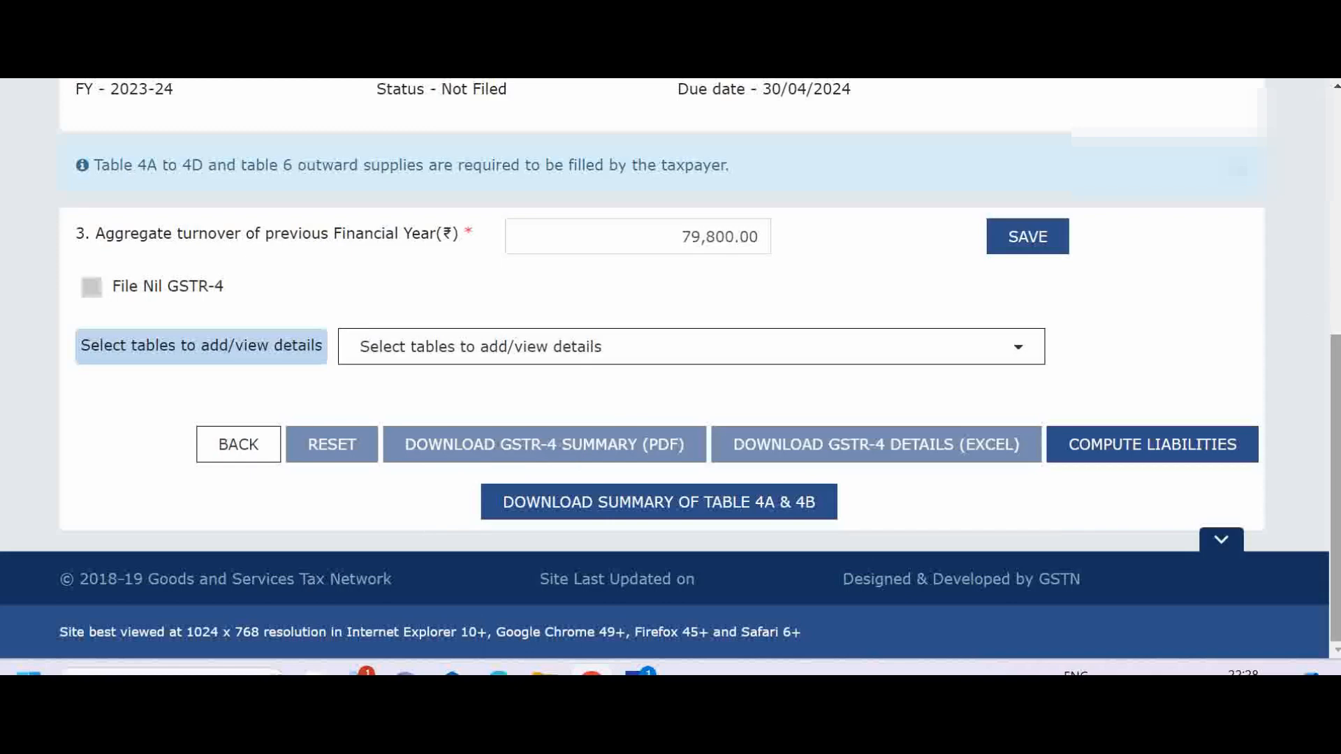
click(242, 445)
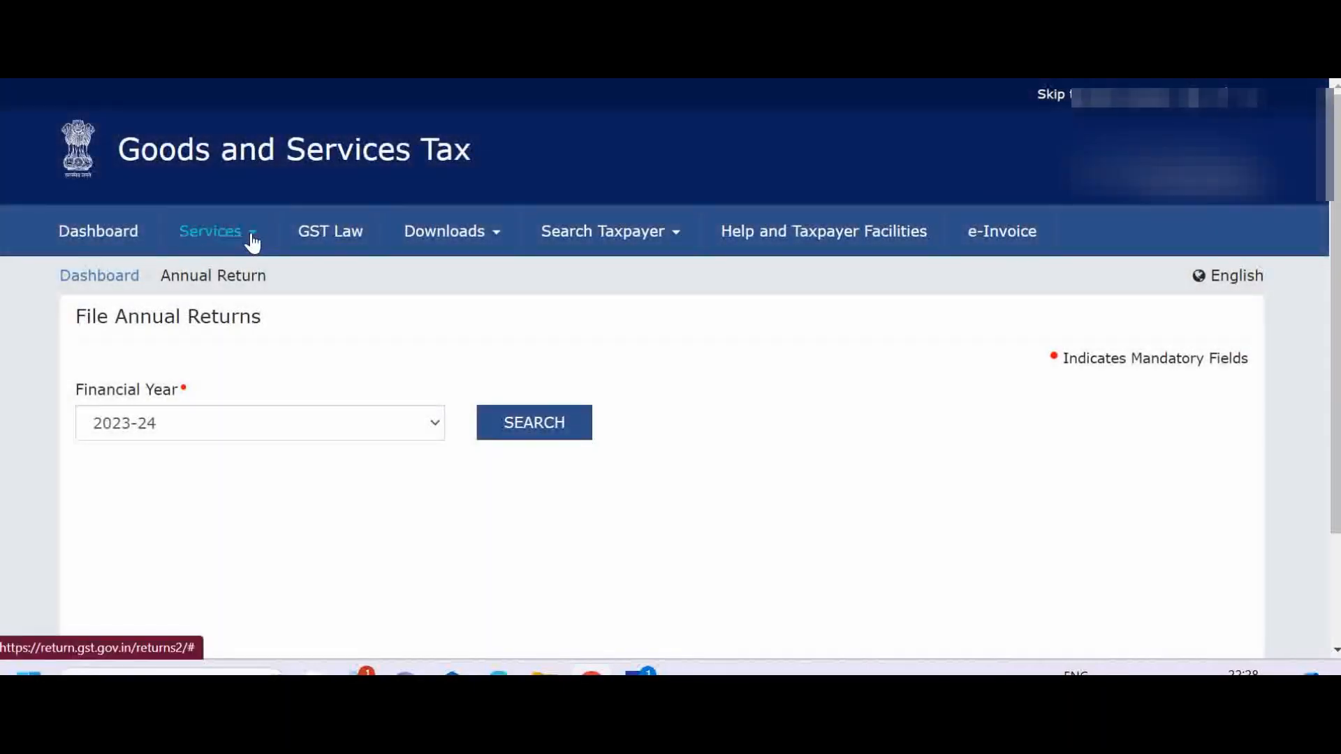
click(251, 241)
mouse_move(306, 283)
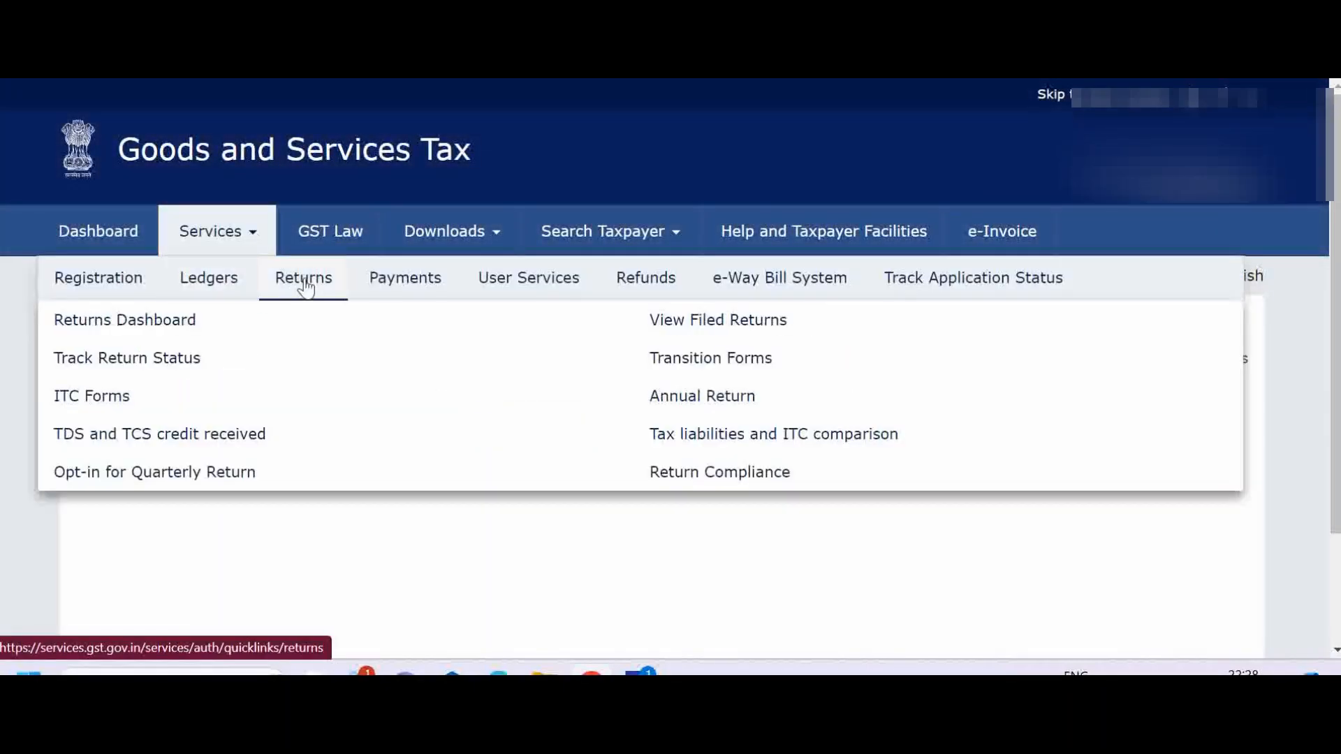
click(149, 323)
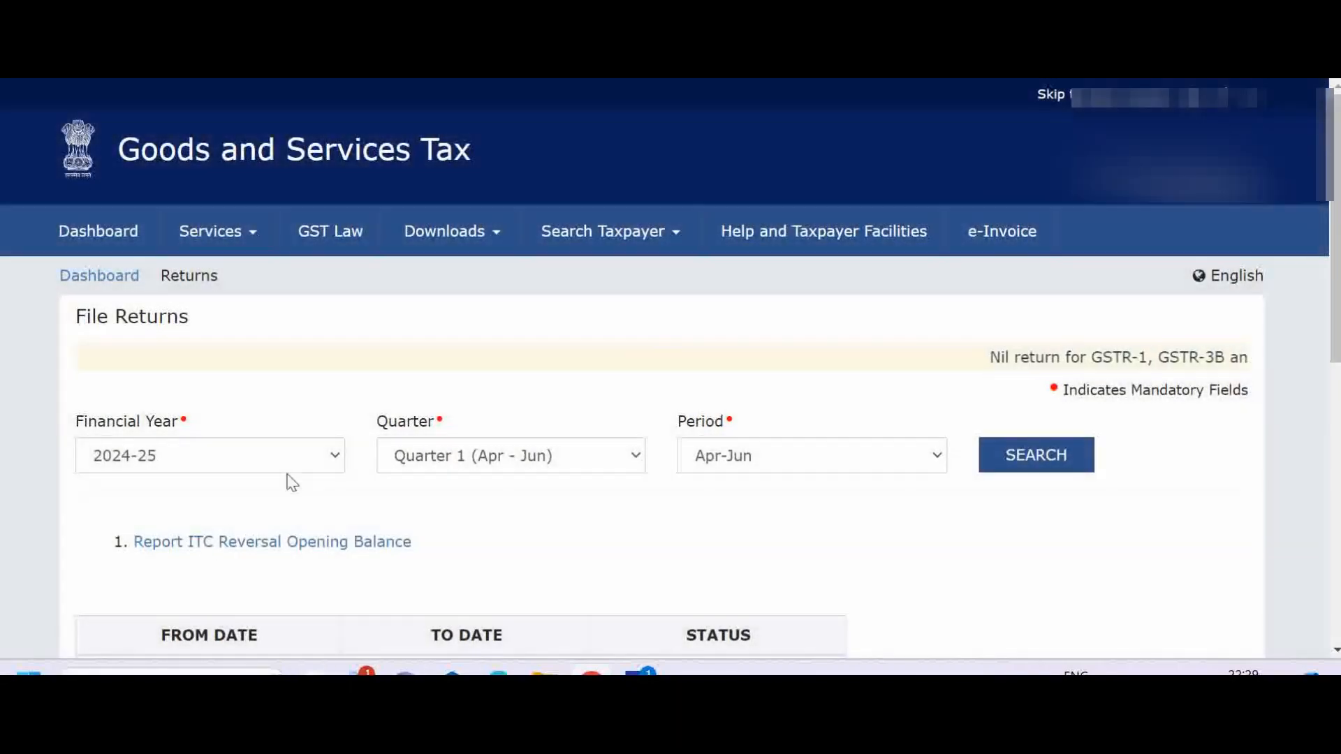
Search the returns for financial year 2023-24, Quarter 4 (Jan - Mar), period Jan-Mar.
click(334, 455)
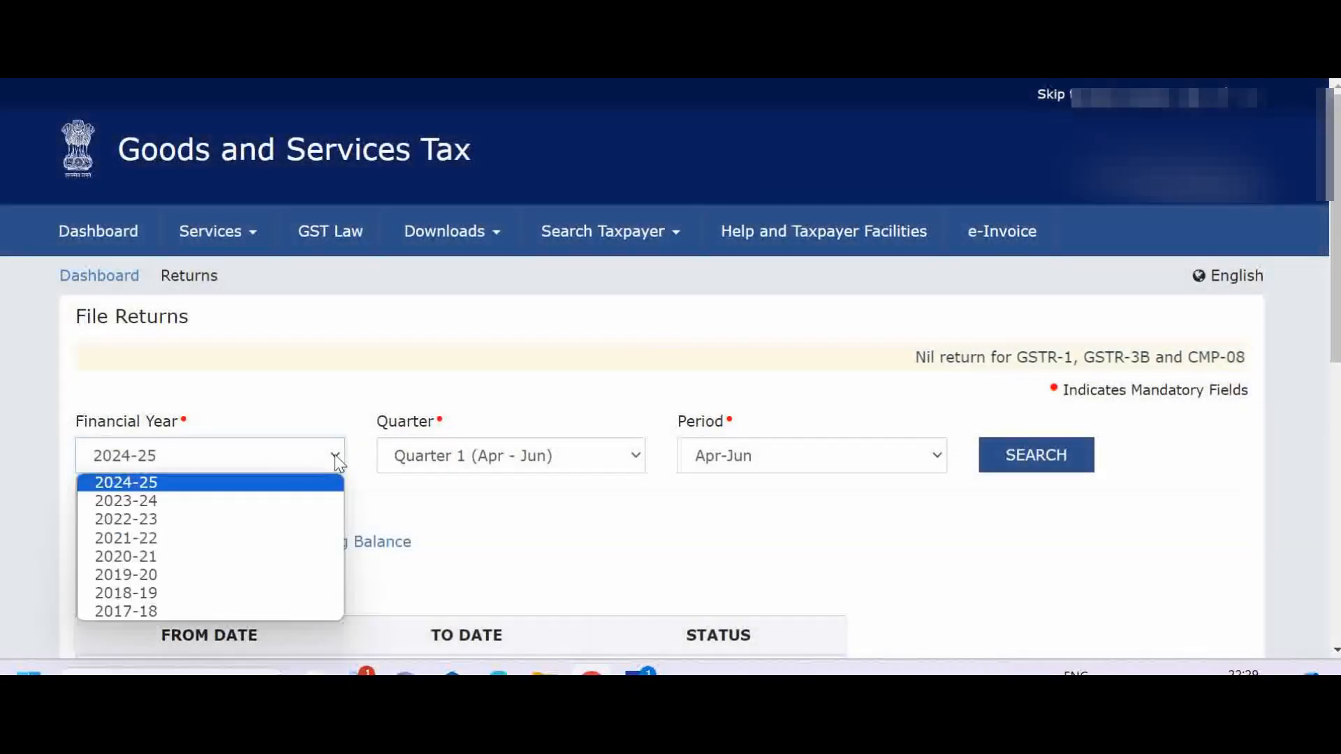
click(262, 501)
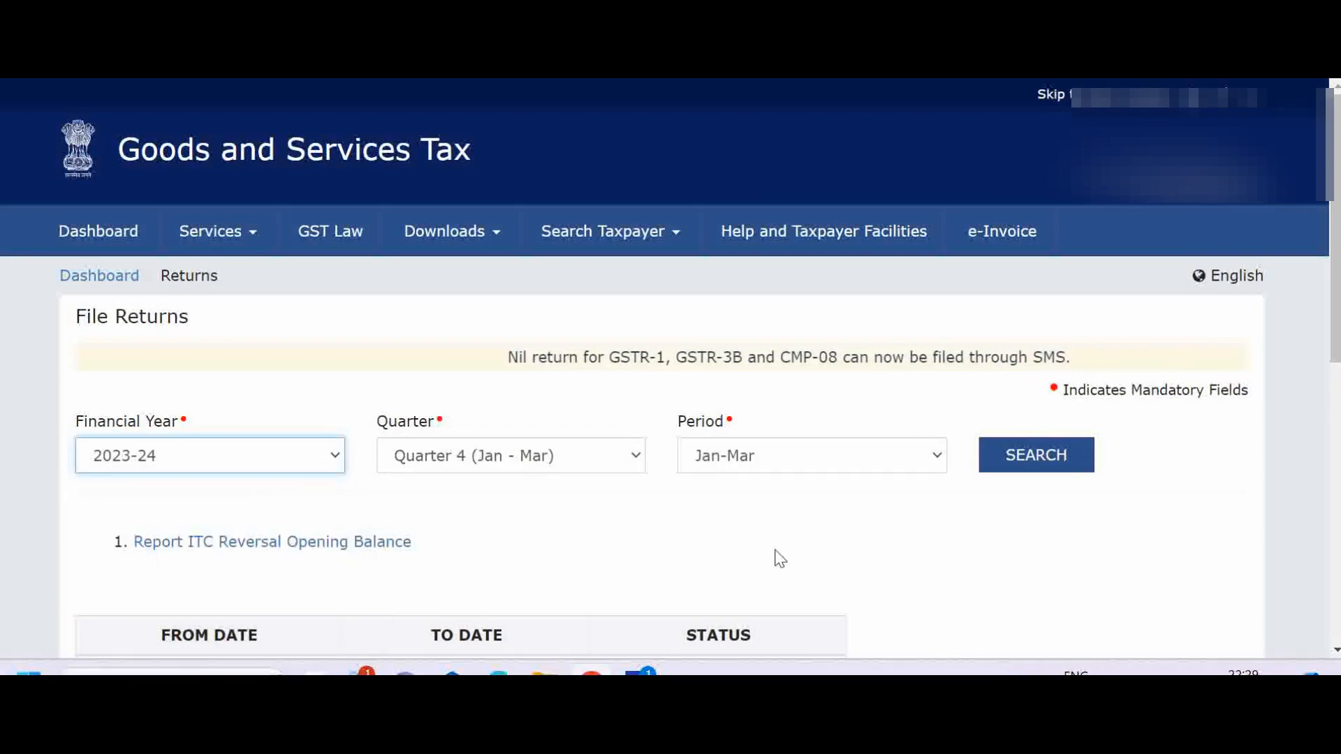
click(1025, 463)
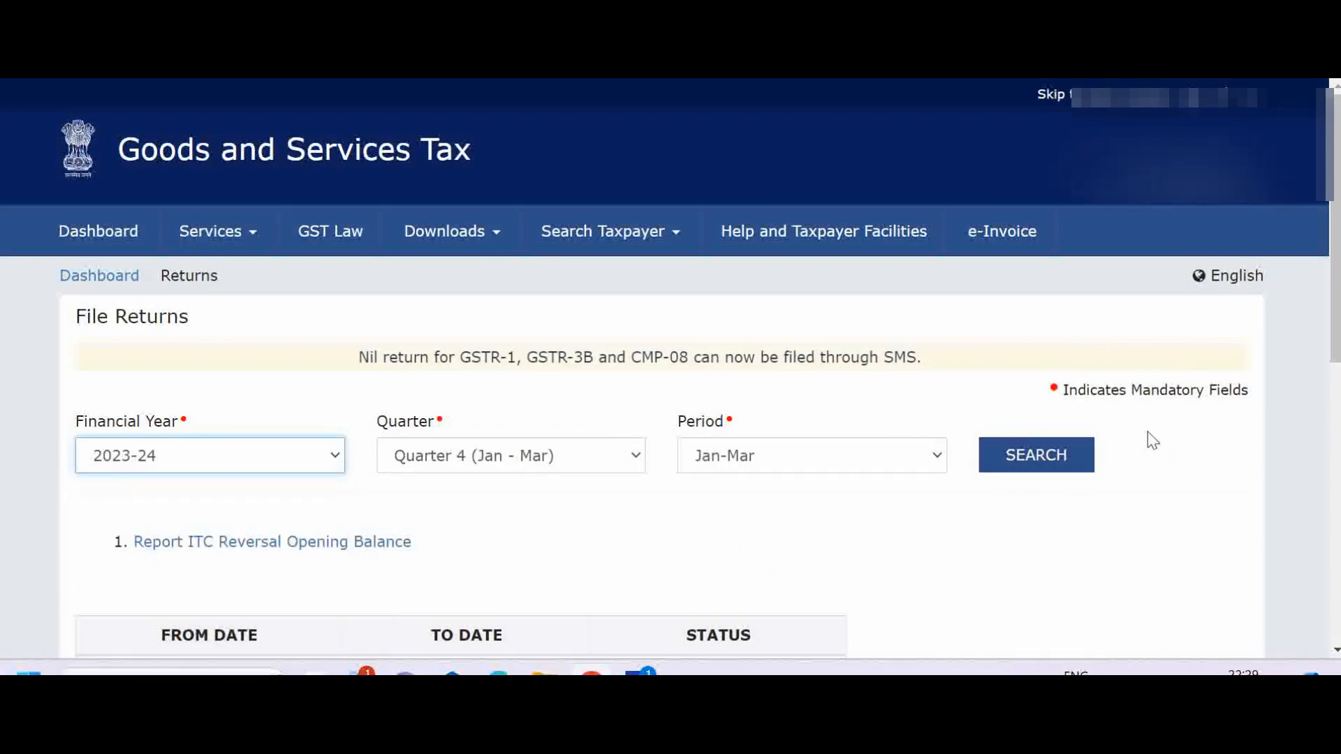
click(1023, 465)
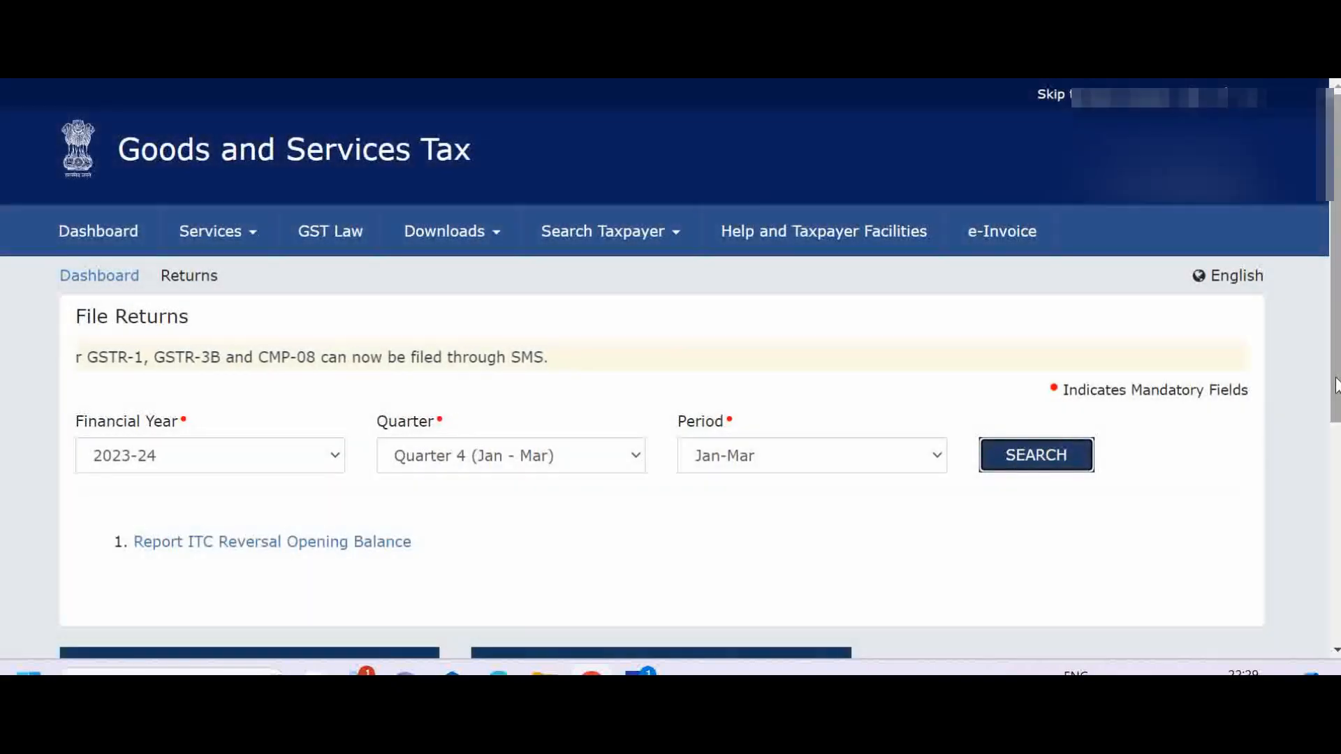
Open the GSTR4A data download and generate the Excel file from quarter Apr-Jun to quarter Jan-Mar.
drag(1336, 383, 1316, 592)
click(734, 473)
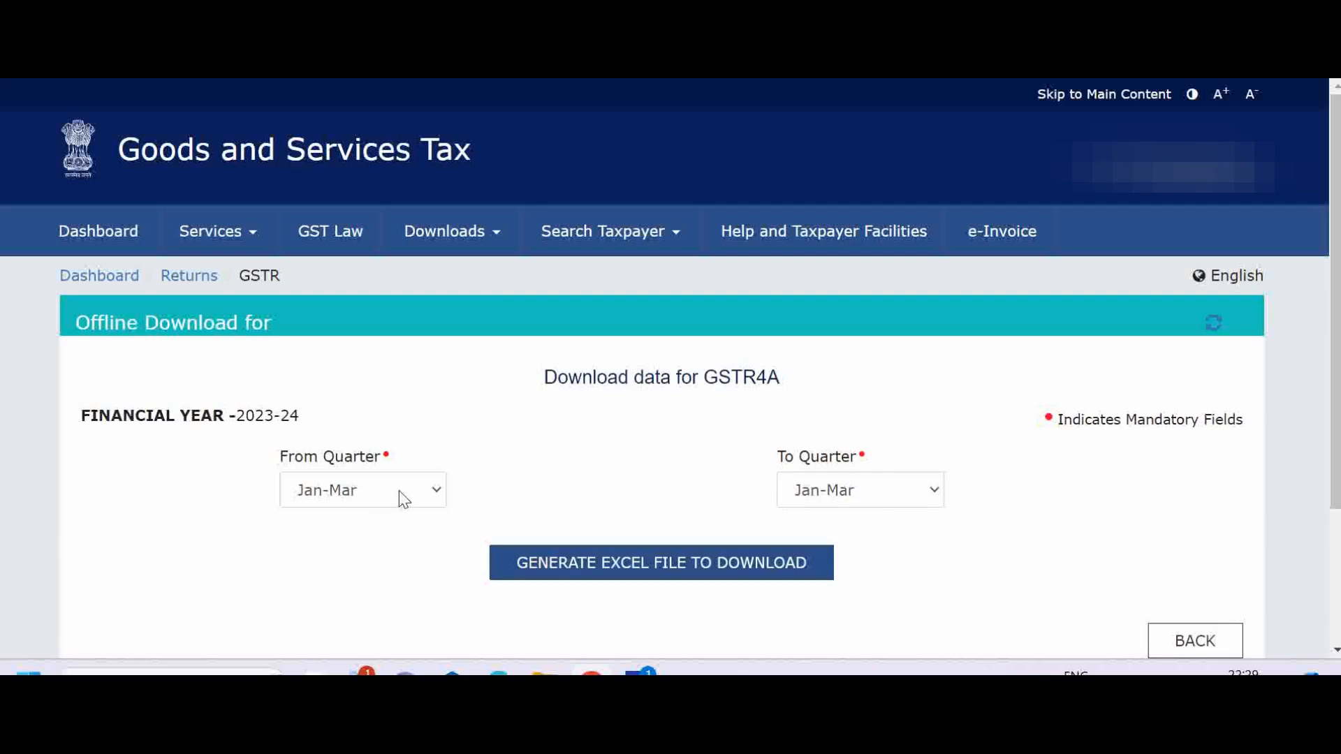
click(437, 491)
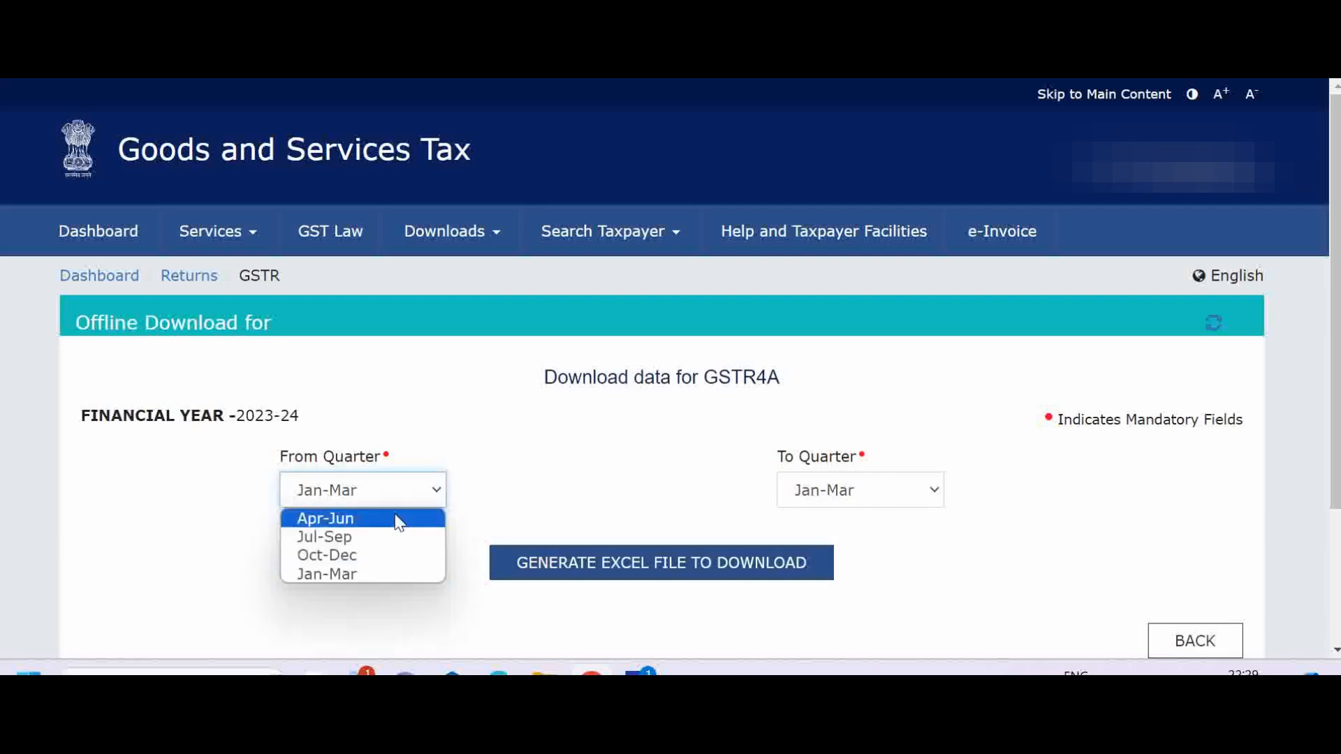
click(341, 524)
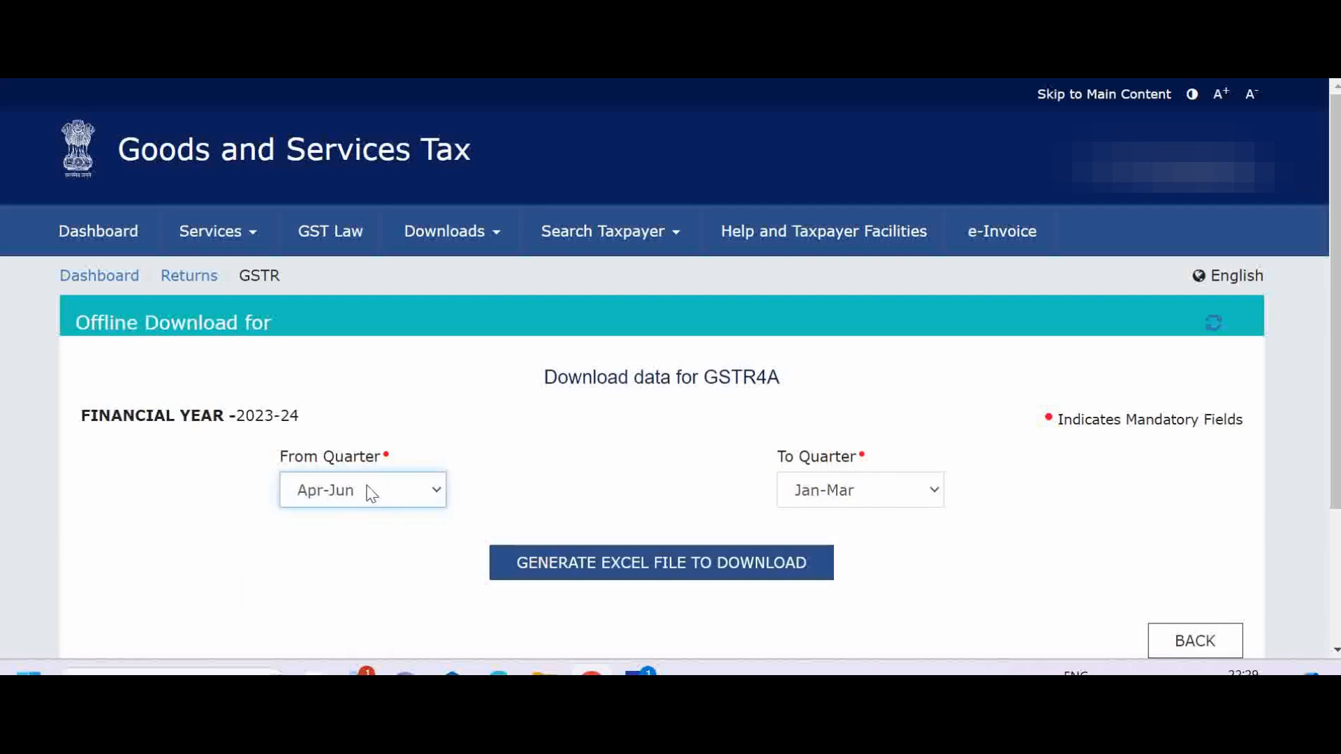
click(604, 564)
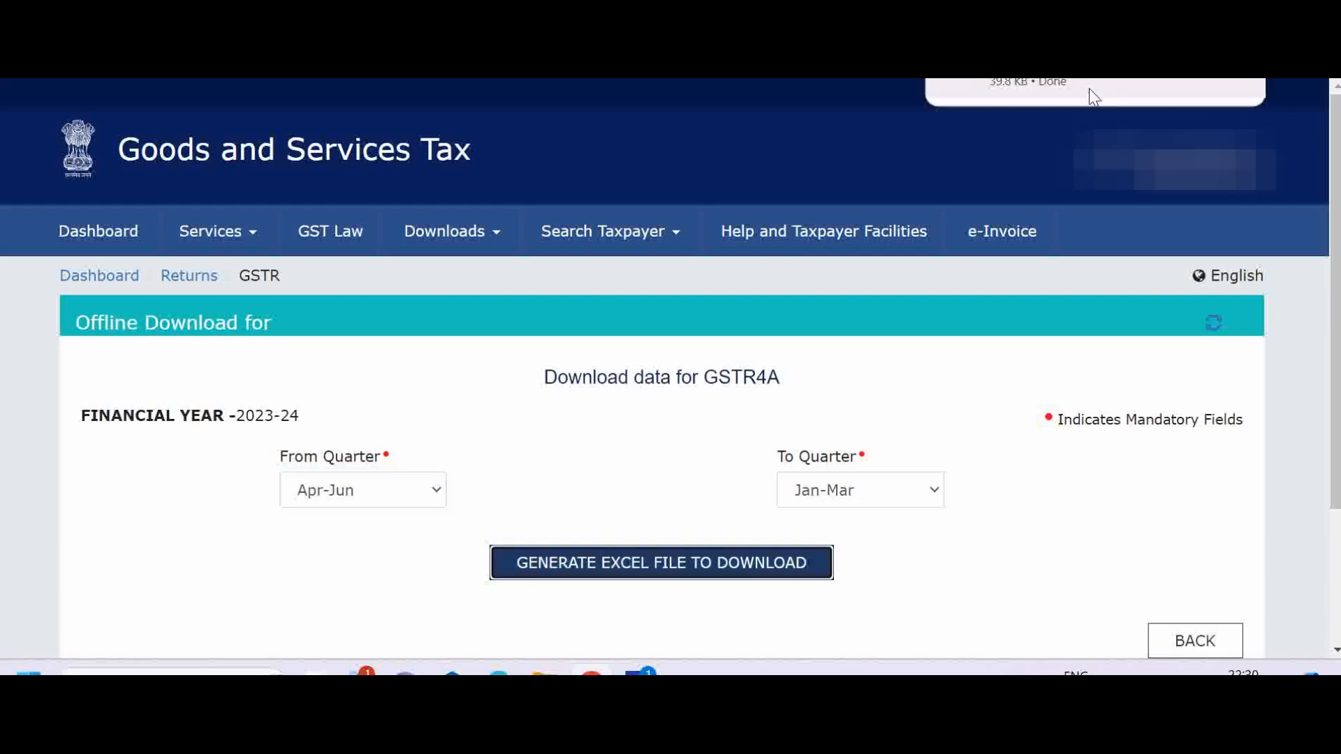
Open the downloaded GSTR-4A workbook and check in the B2B sheet which supplier invoices attract reverse charge.
click(1089, 88)
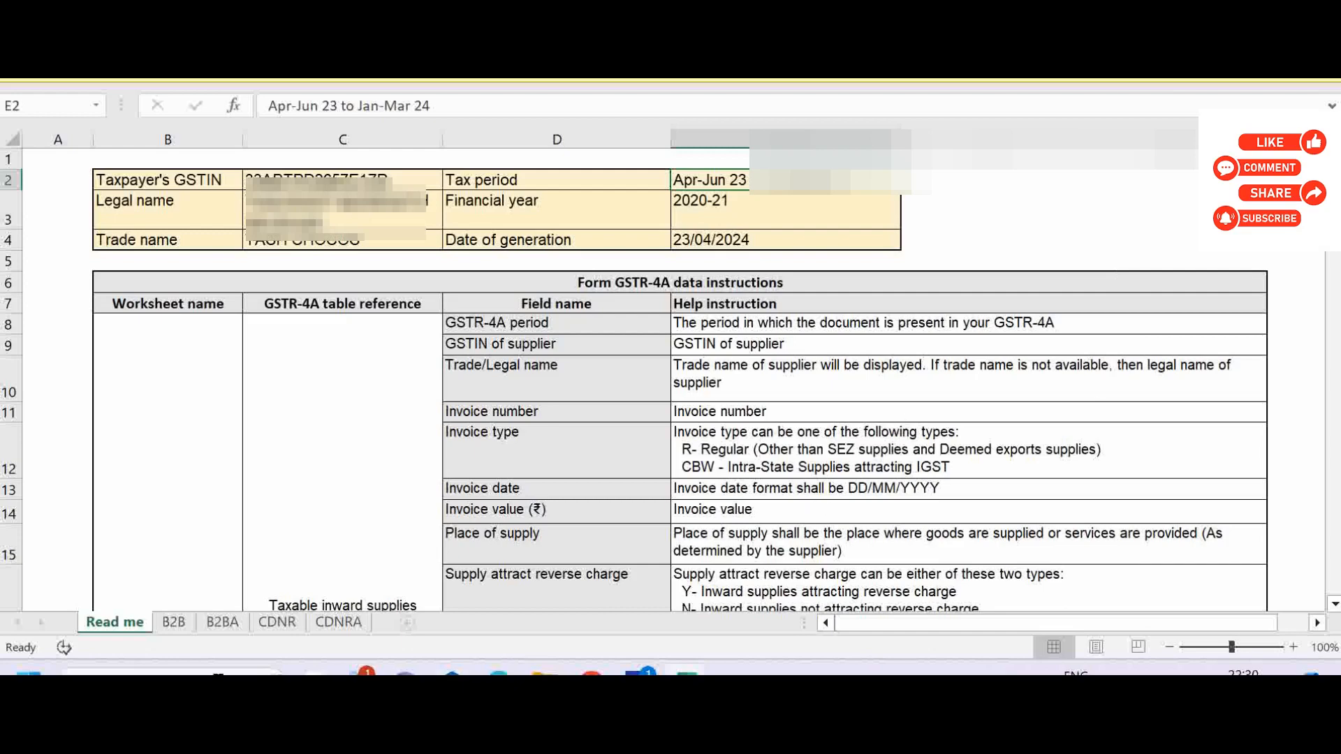
click(174, 623)
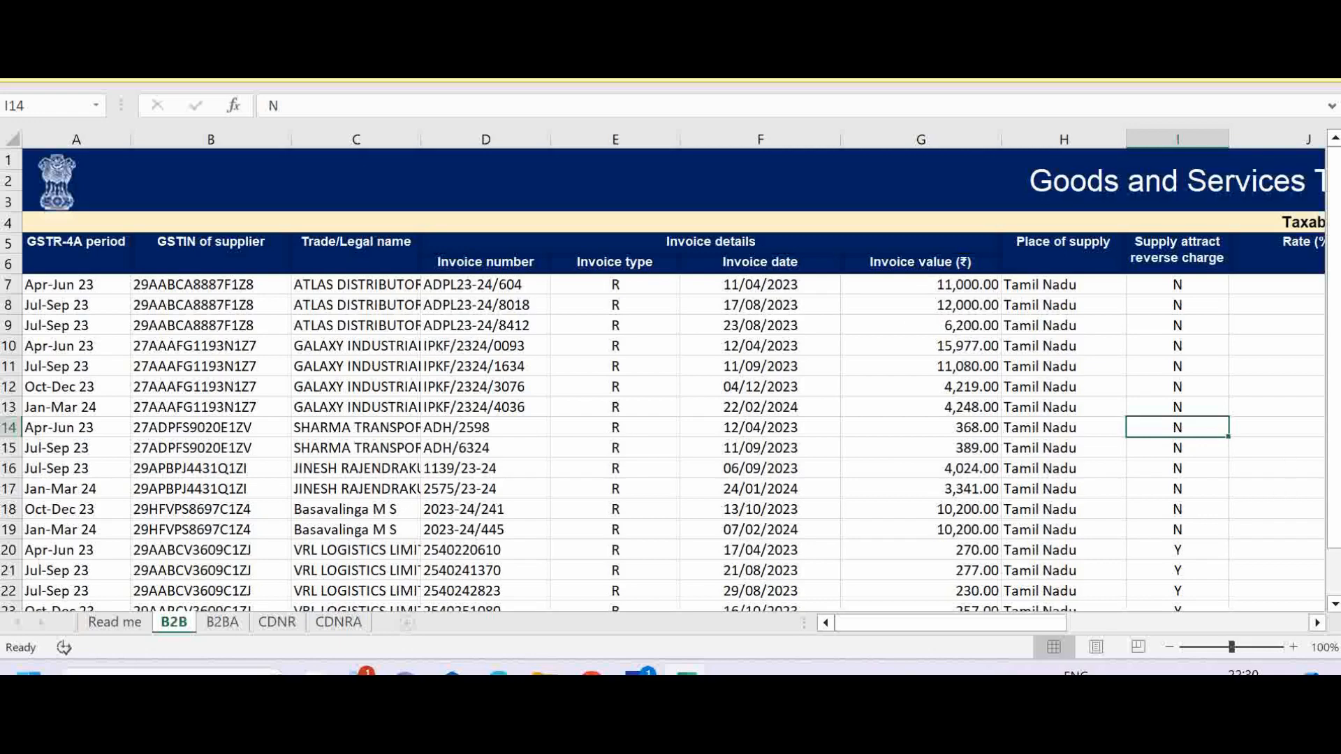
drag(1337, 567, 1336, 599)
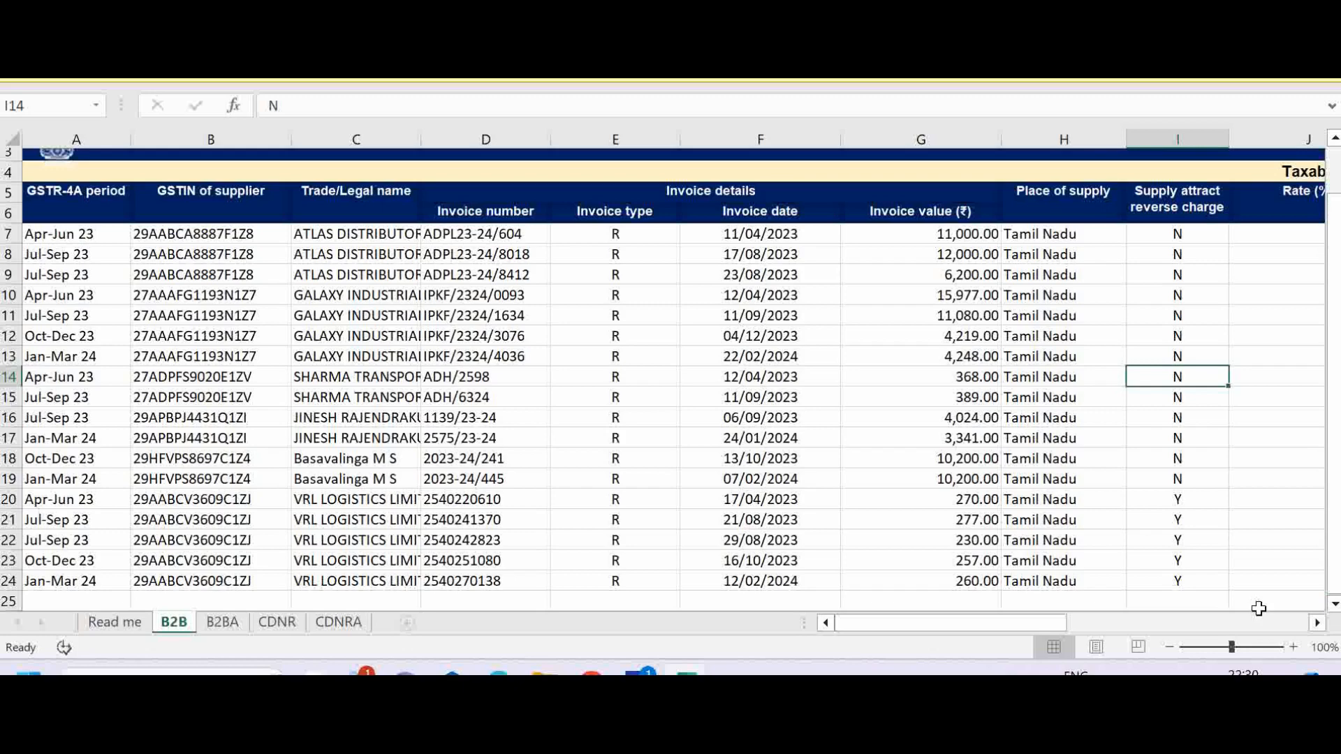
click(1187, 233)
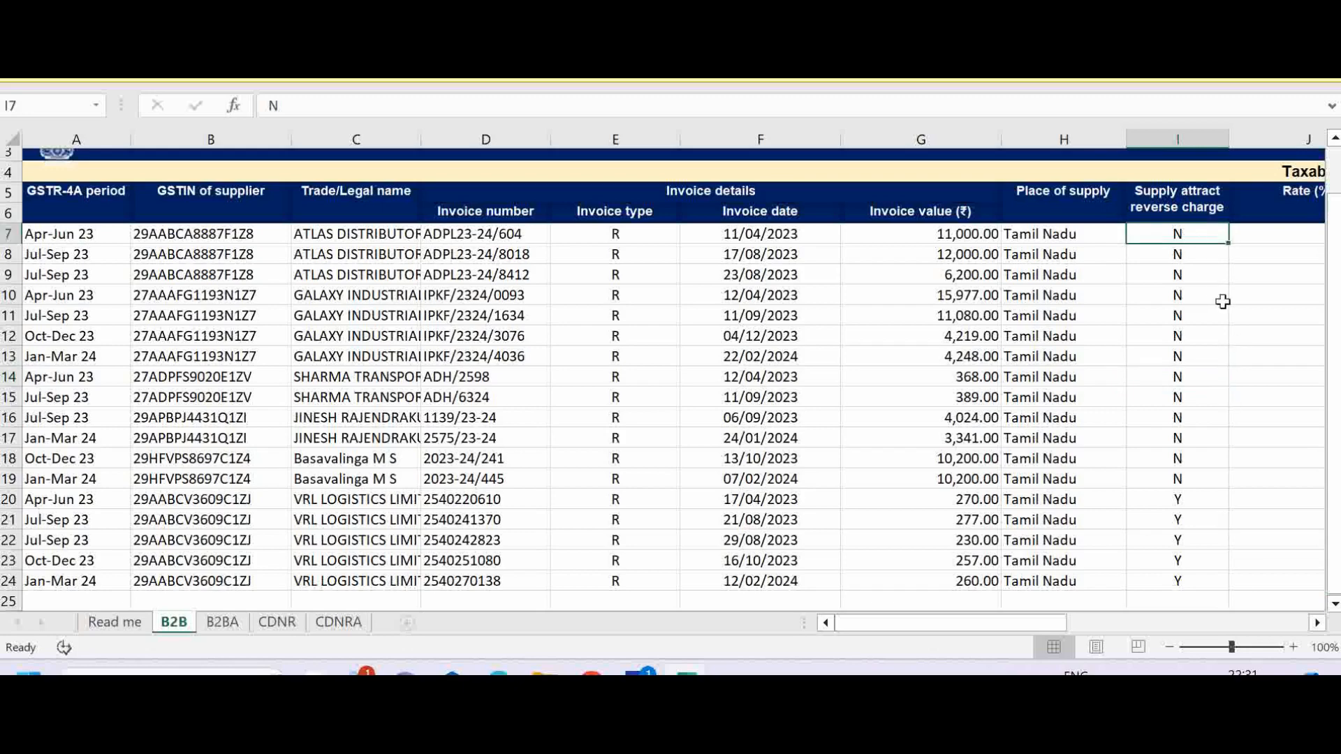
click(1190, 503)
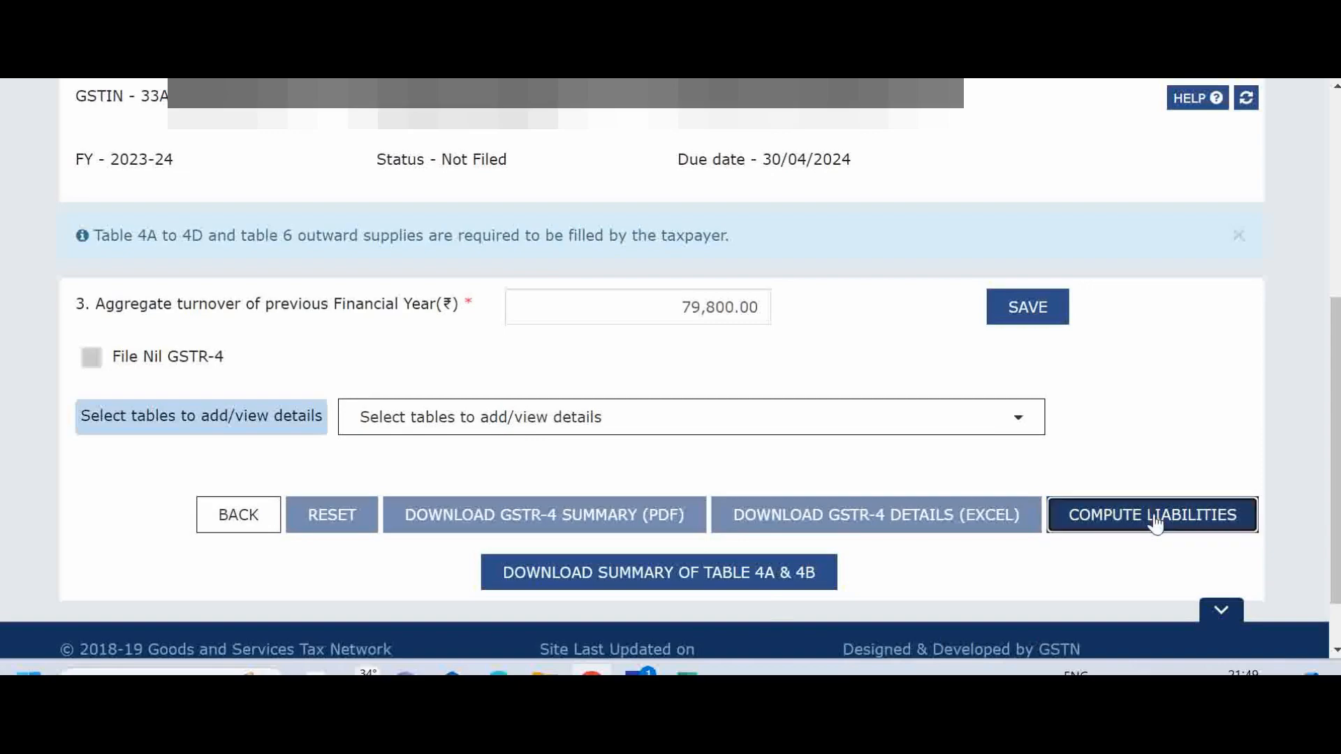
Open table 6, Tax rate wise outward/inward supplies, in the GSTR-4 return and check its outward and inward supplies.
scroll(1019, 391, down, 1)
click(1017, 347)
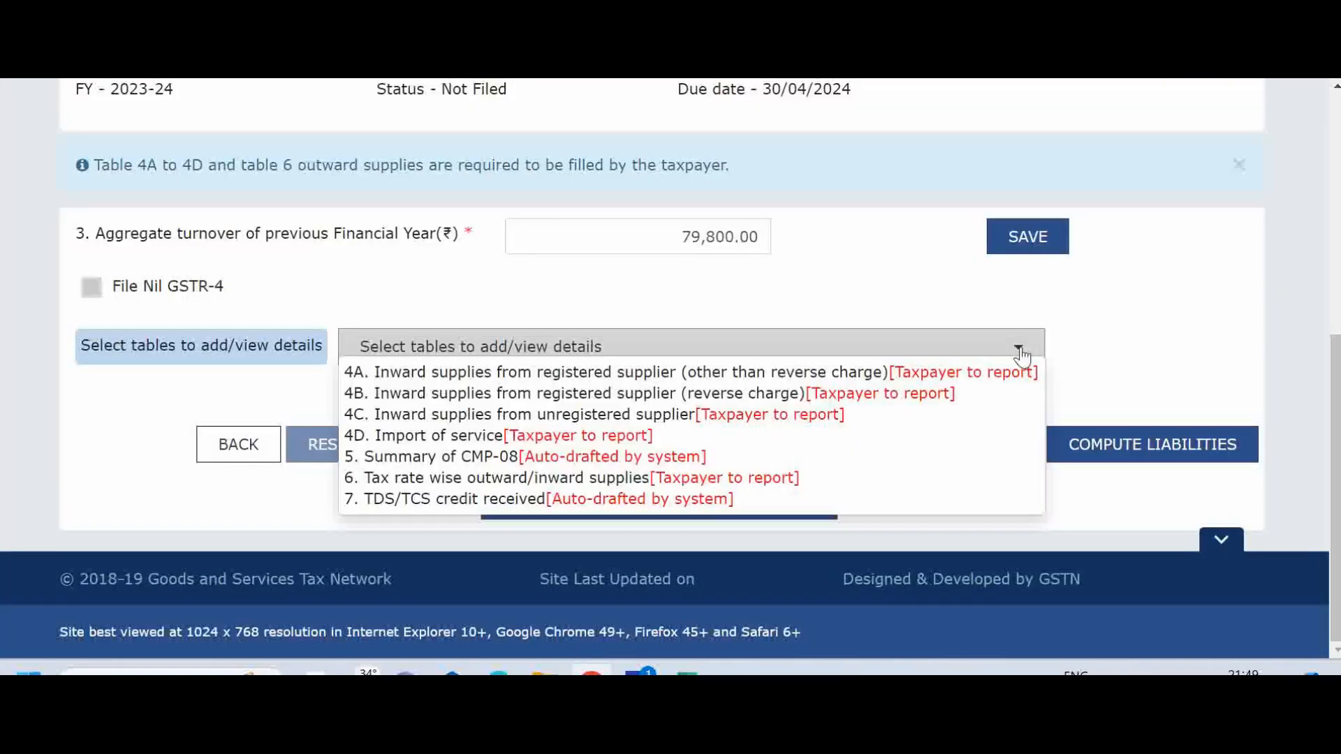
click(759, 480)
scroll(1335, 337, down, 1)
drag(1335, 337, 1337, 479)
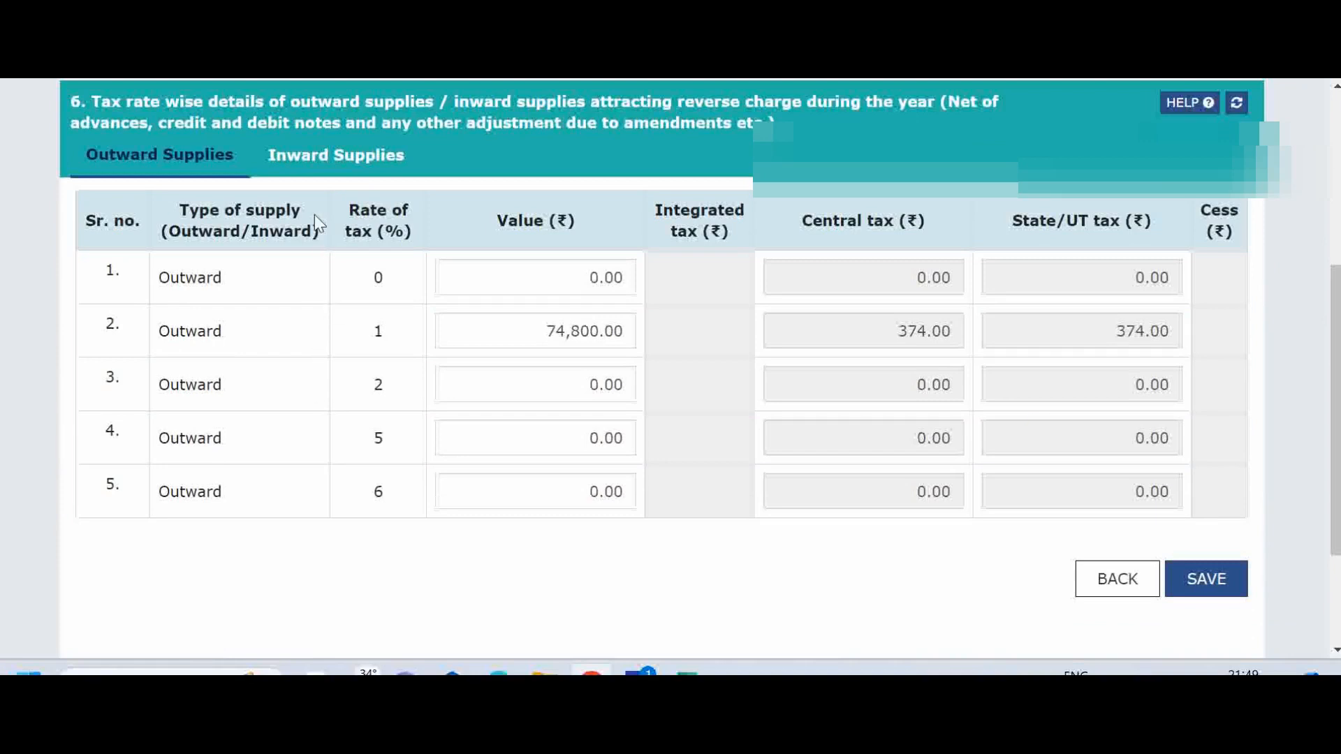
click(338, 167)
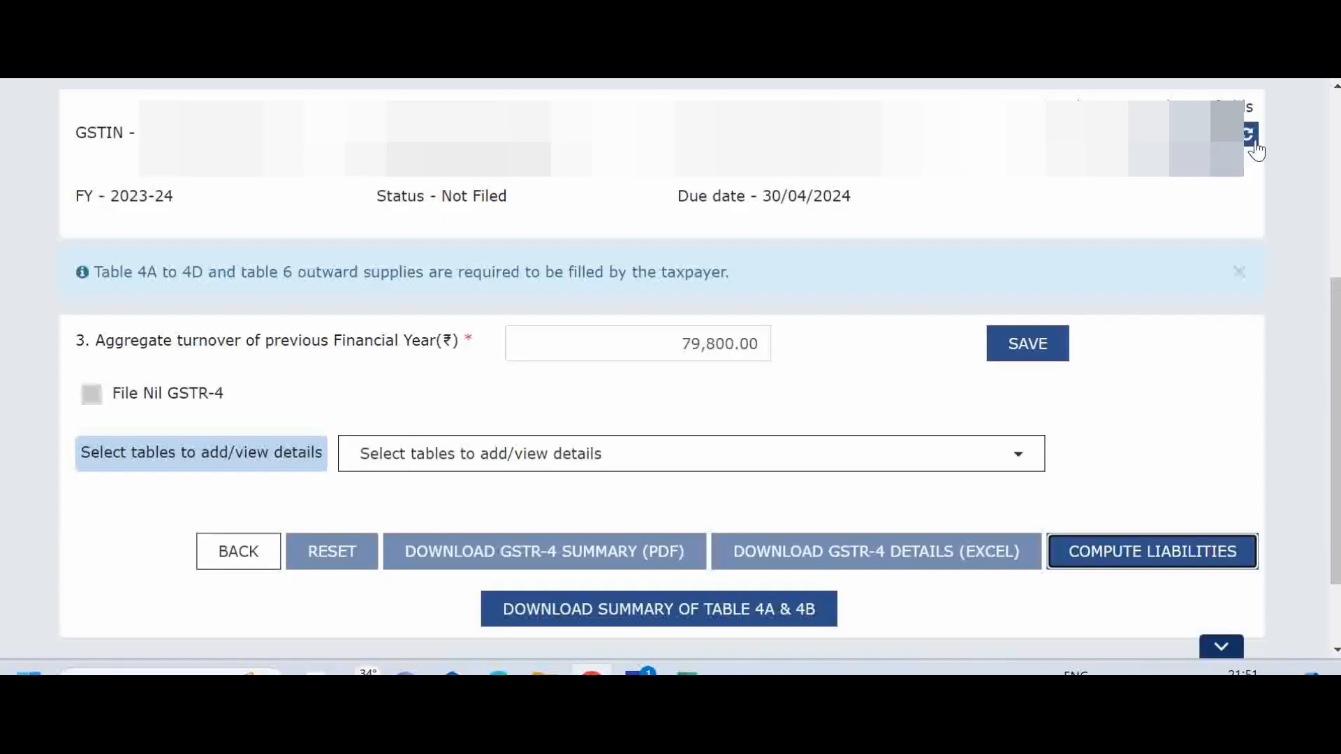
Refresh the GSTR-4 return's status and proceed to file it.
click(1247, 136)
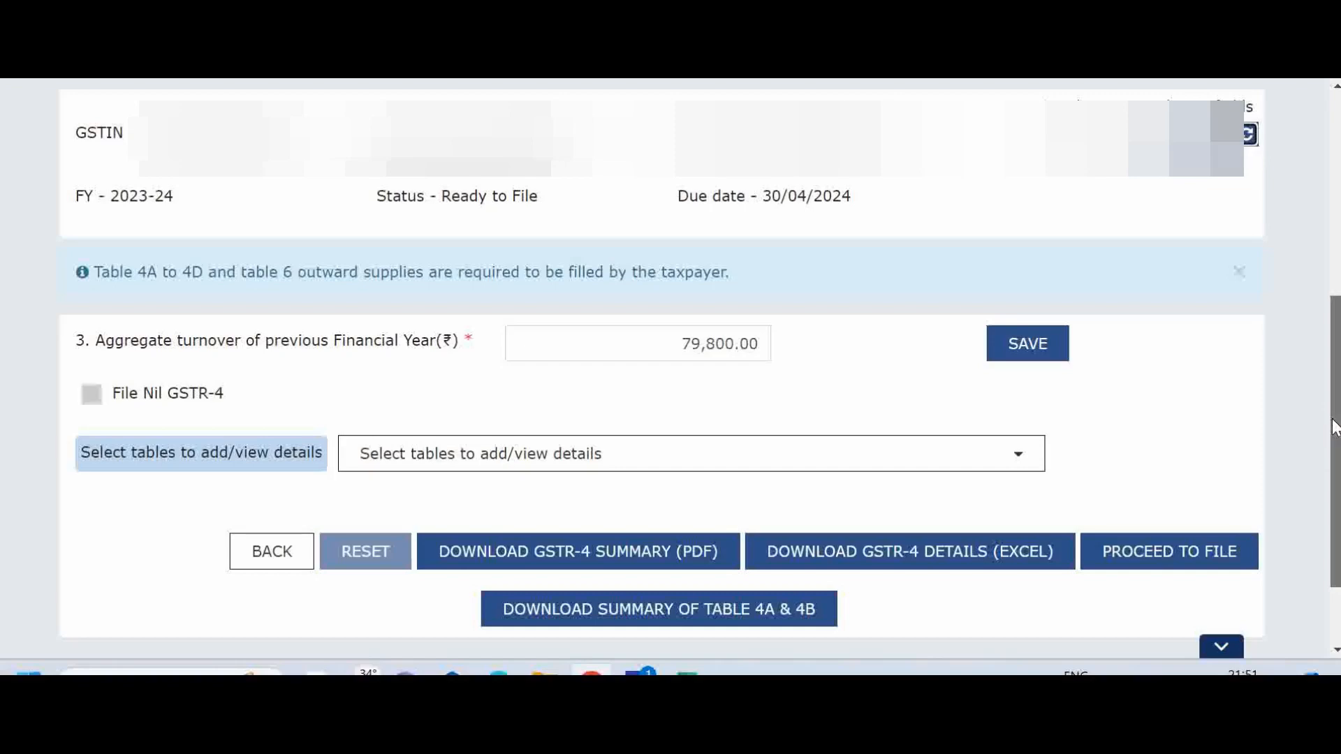
scroll(1310, 555, down, 2)
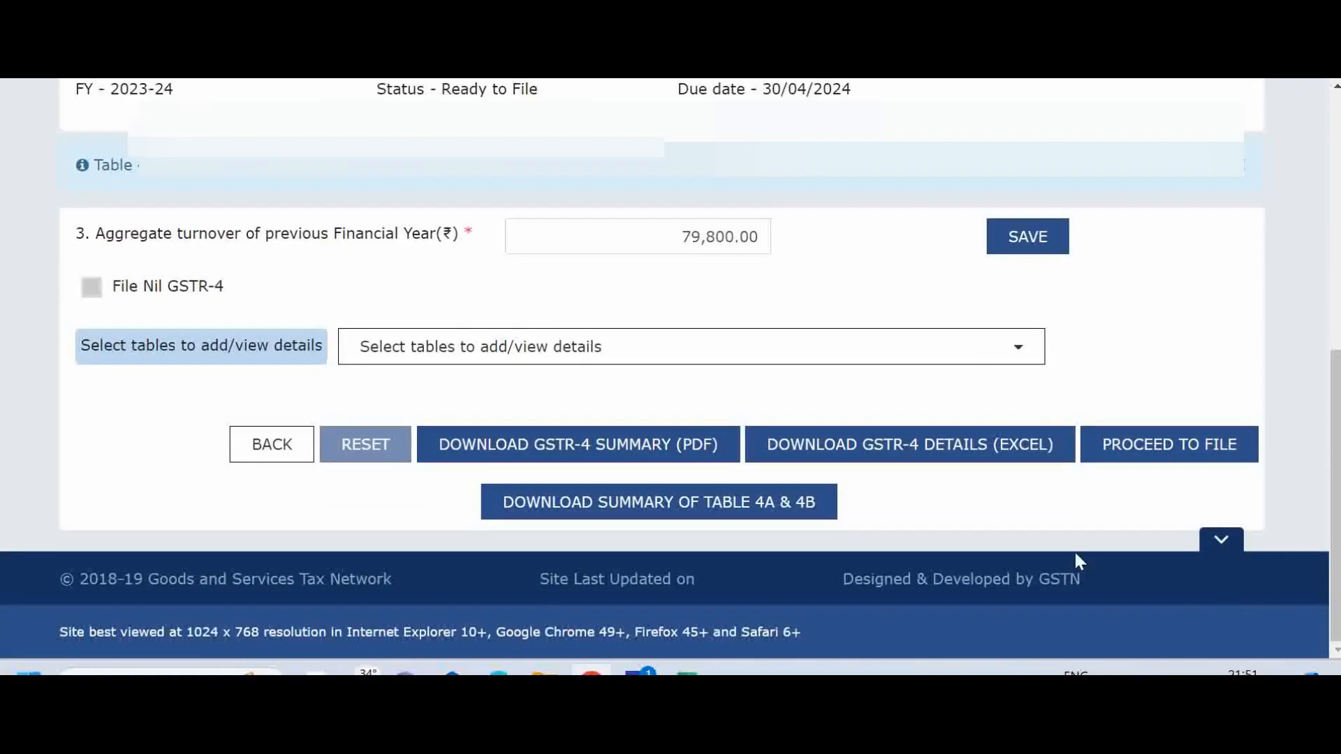
click(1132, 455)
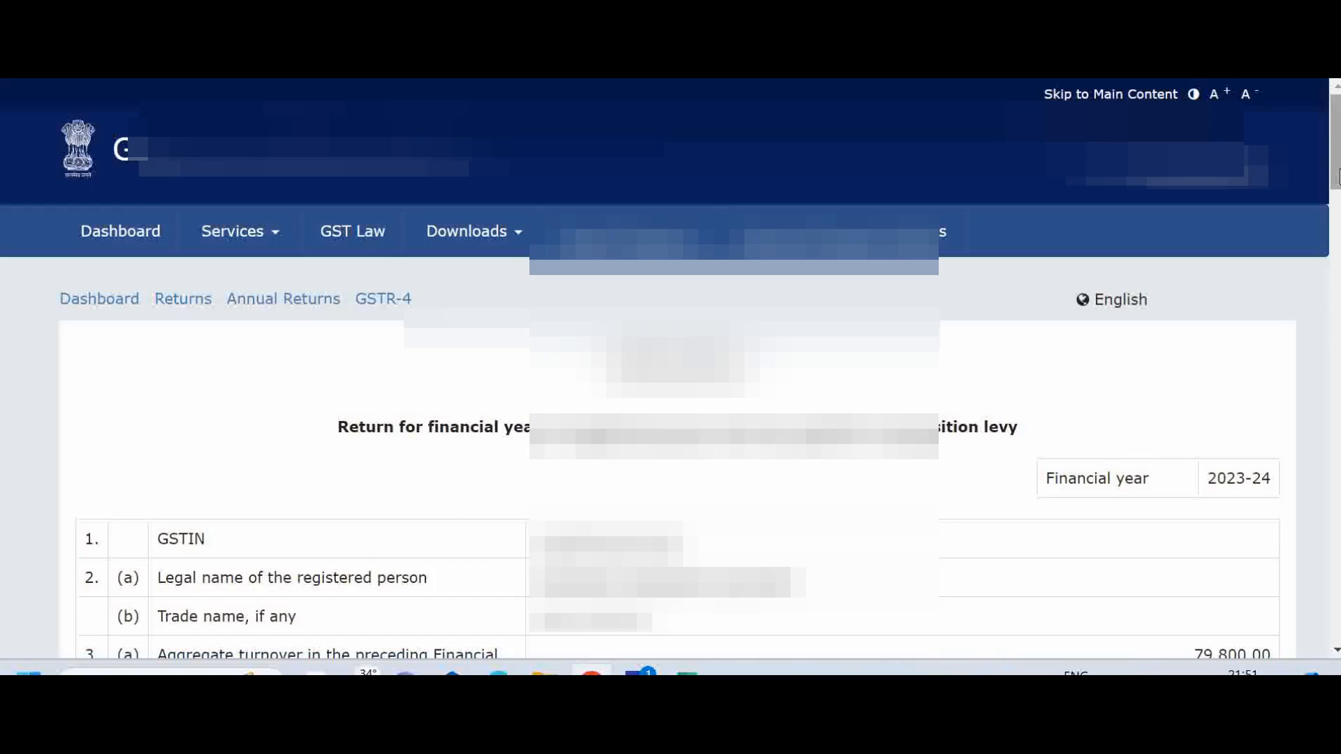
Review the GSTR-4 summary from taxpayer details through table 7, and continue to table 8, Tax, interest, late fee payable and paid.
scroll(1334, 299, down, 2)
scroll(670, 369, down, 1)
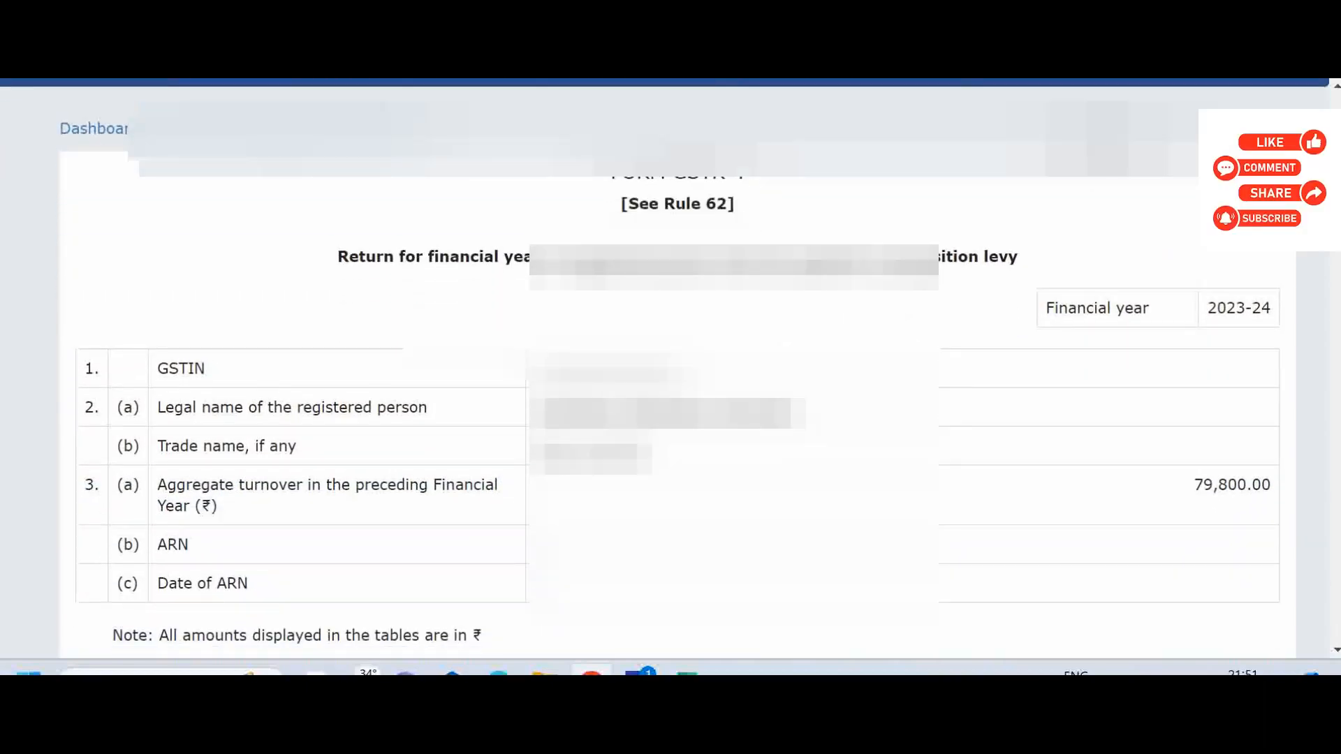
scroll(670, 369, down, 3)
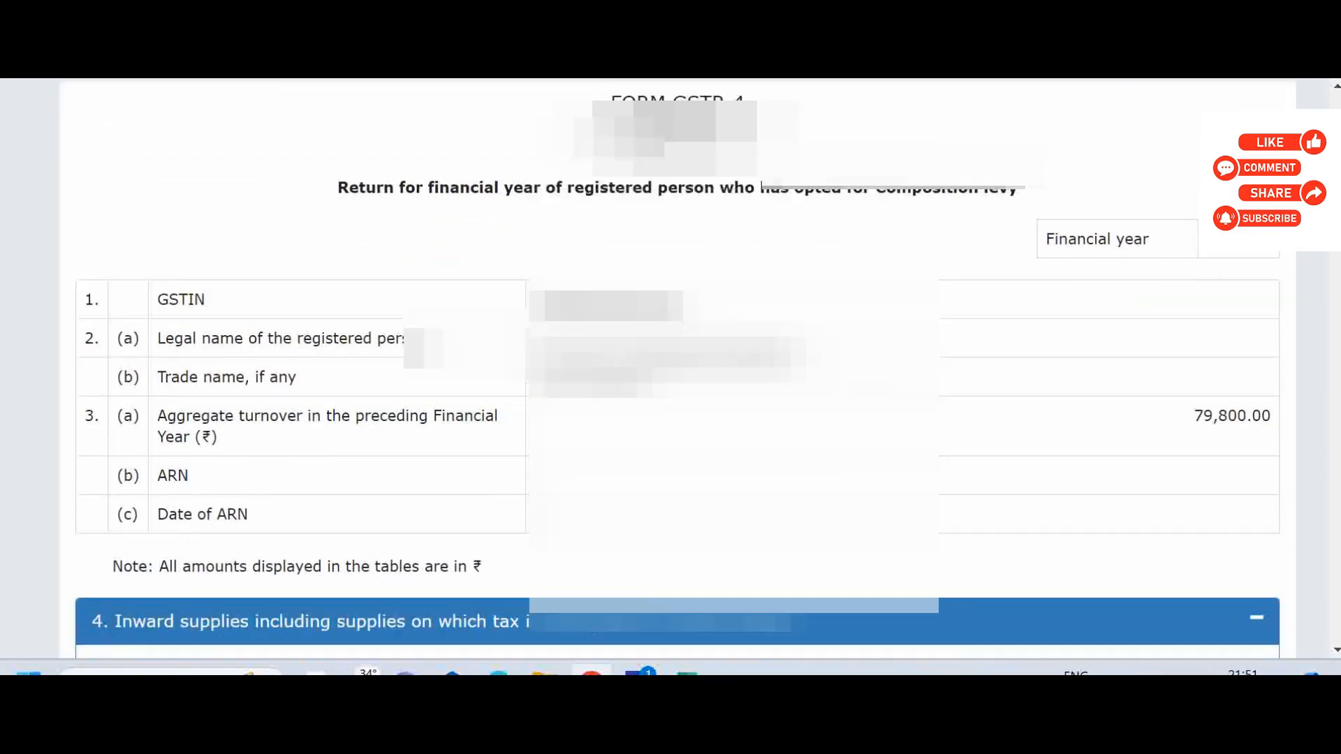
scroll(671, 368, down, 1)
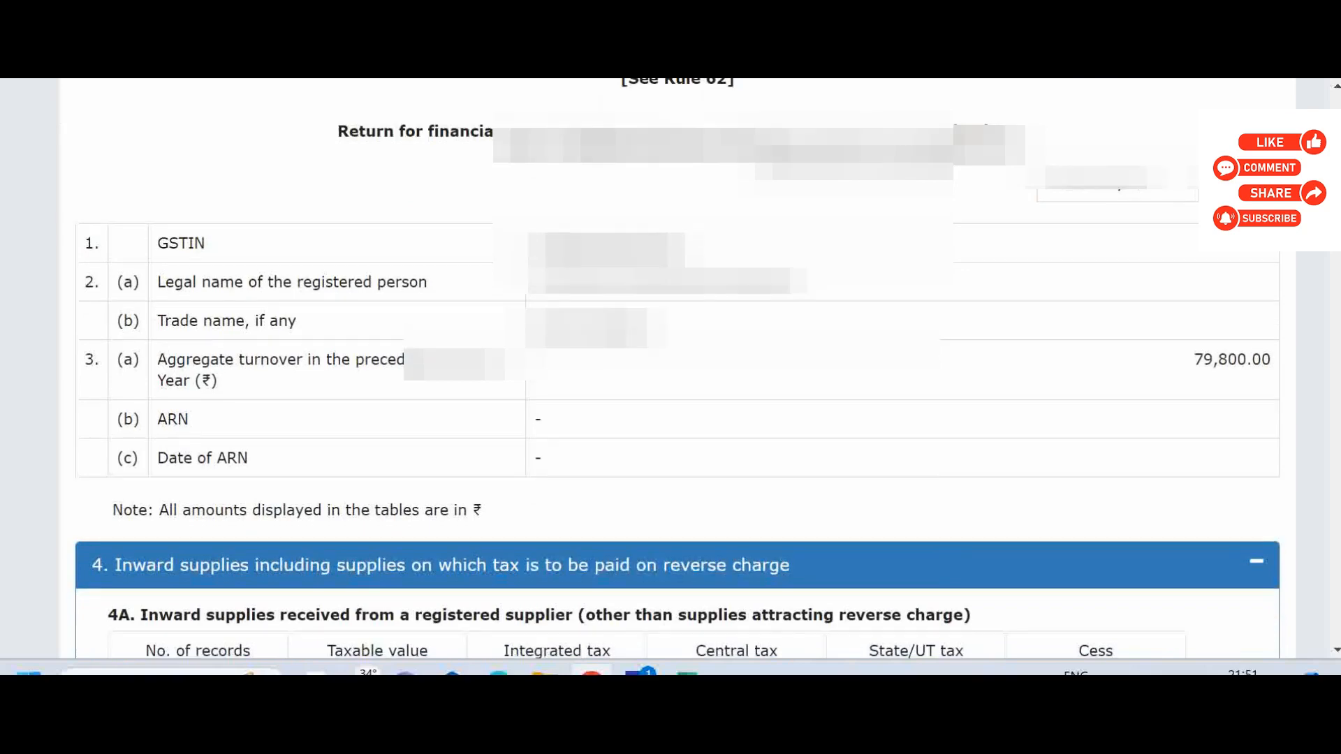
scroll(671, 368, down, 3)
scroll(670, 369, down, 1)
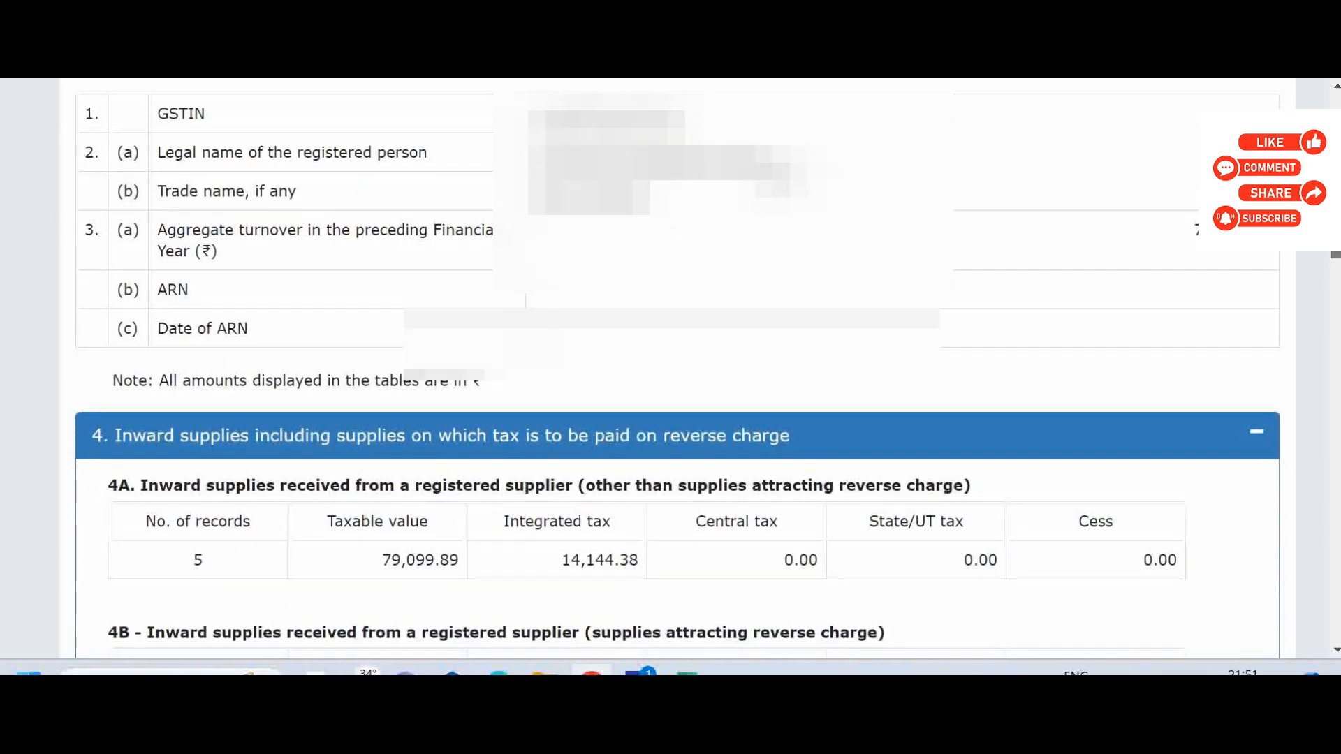
scroll(1333, 260, down, 3)
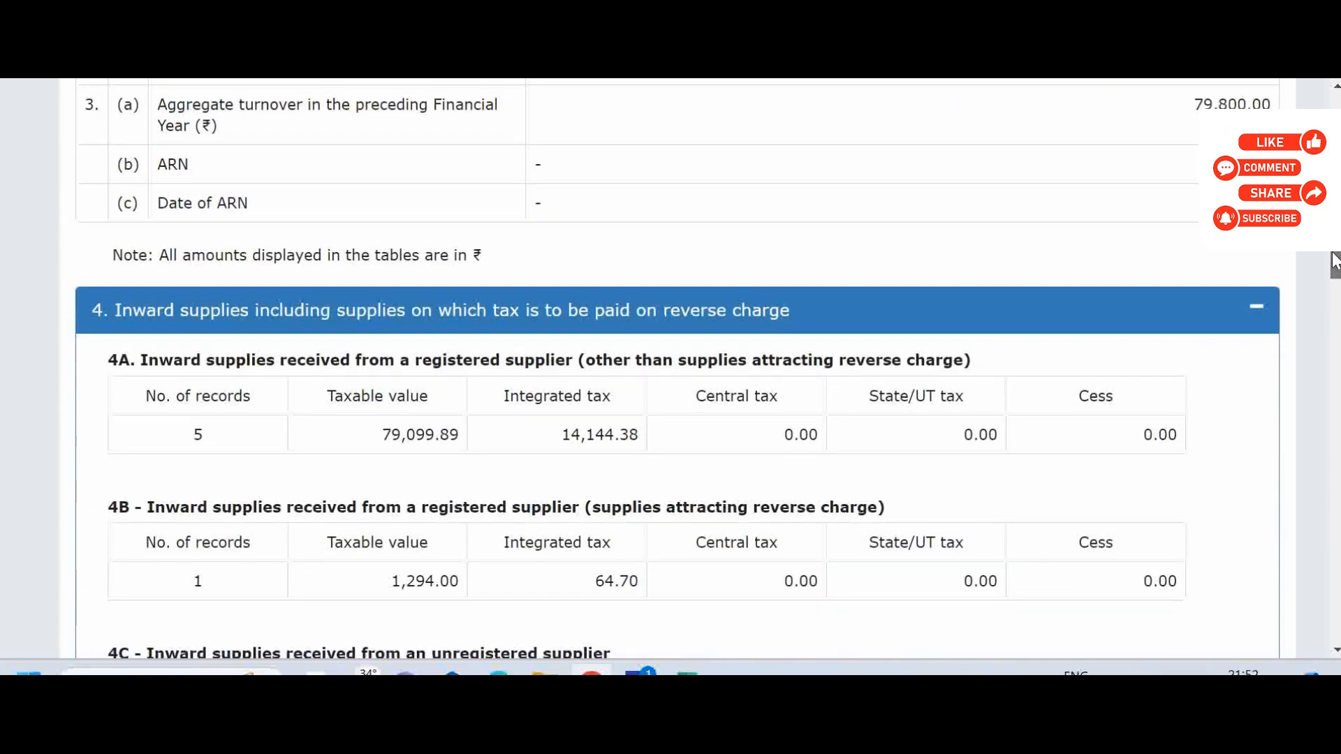
drag(1334, 259, 1285, 613)
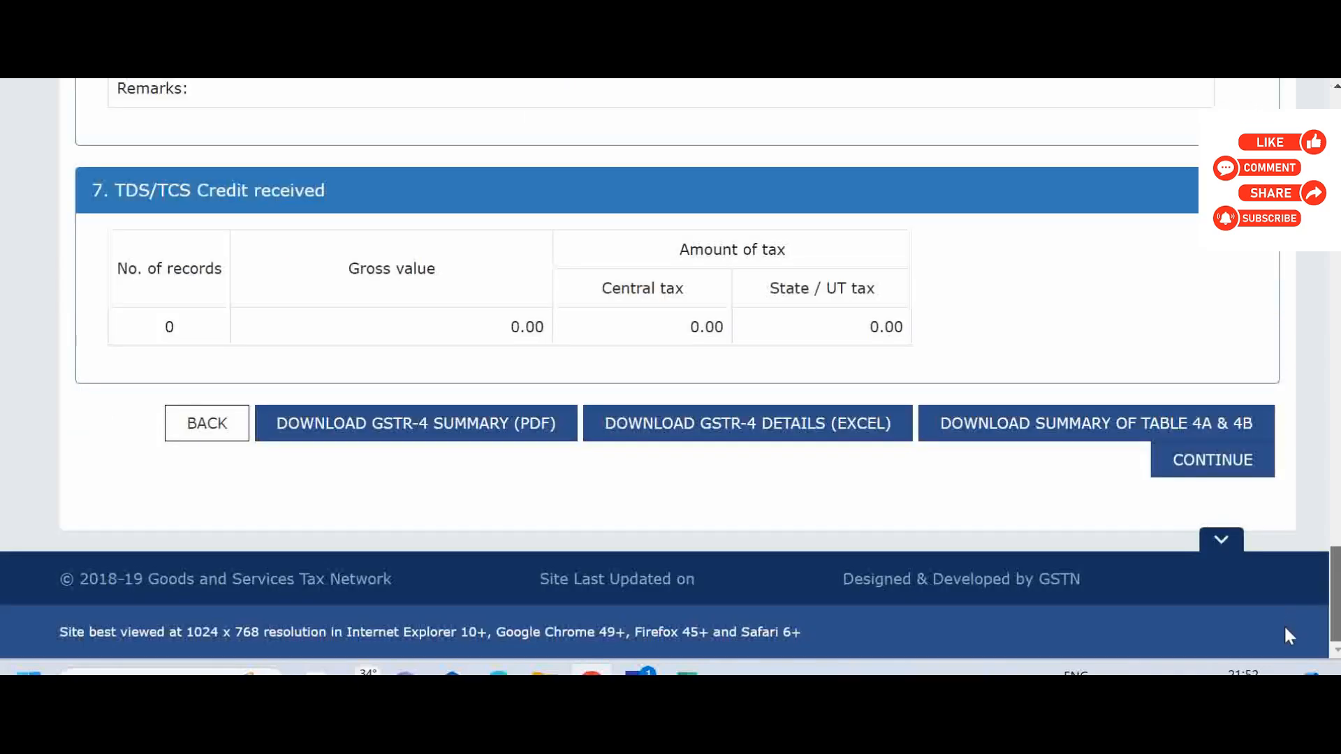
click(1206, 463)
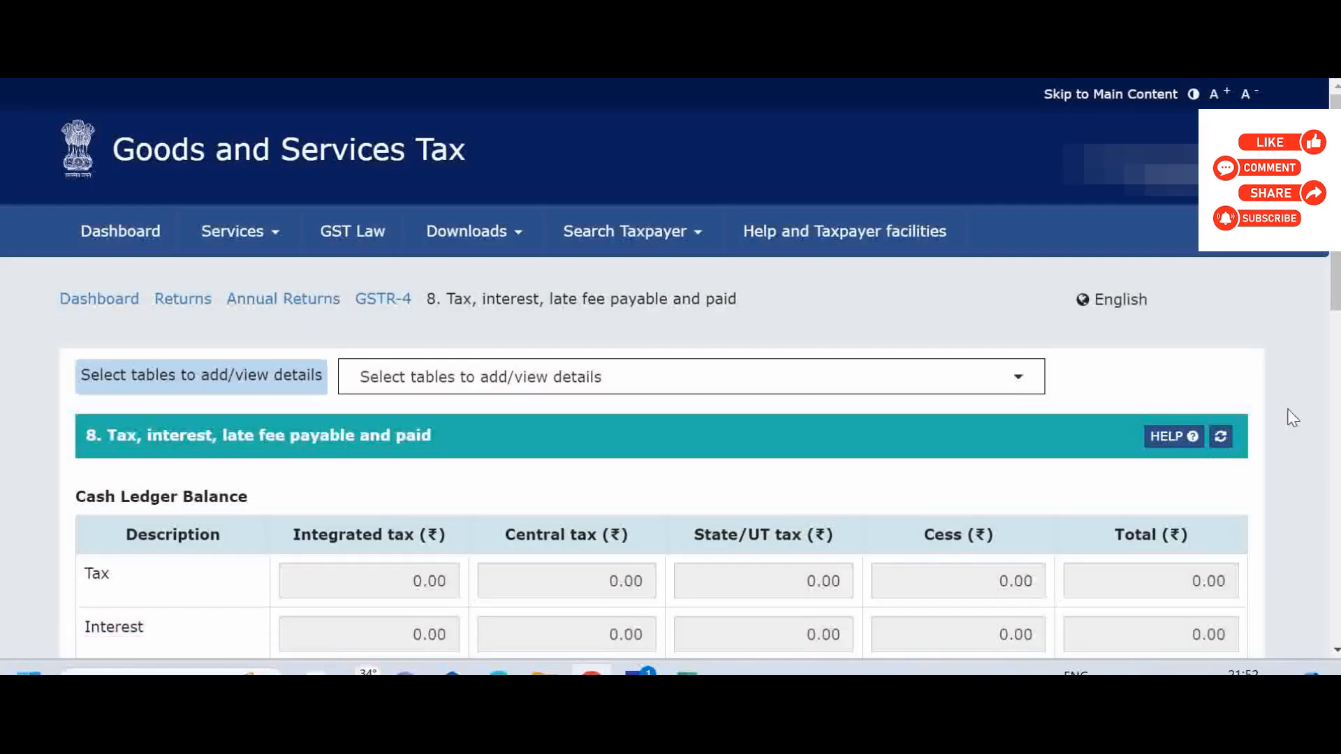
Create a challan for the additional cash required in table 8, and generate it with E-Payment as the payment mode.
scroll(1293, 418, down, 15)
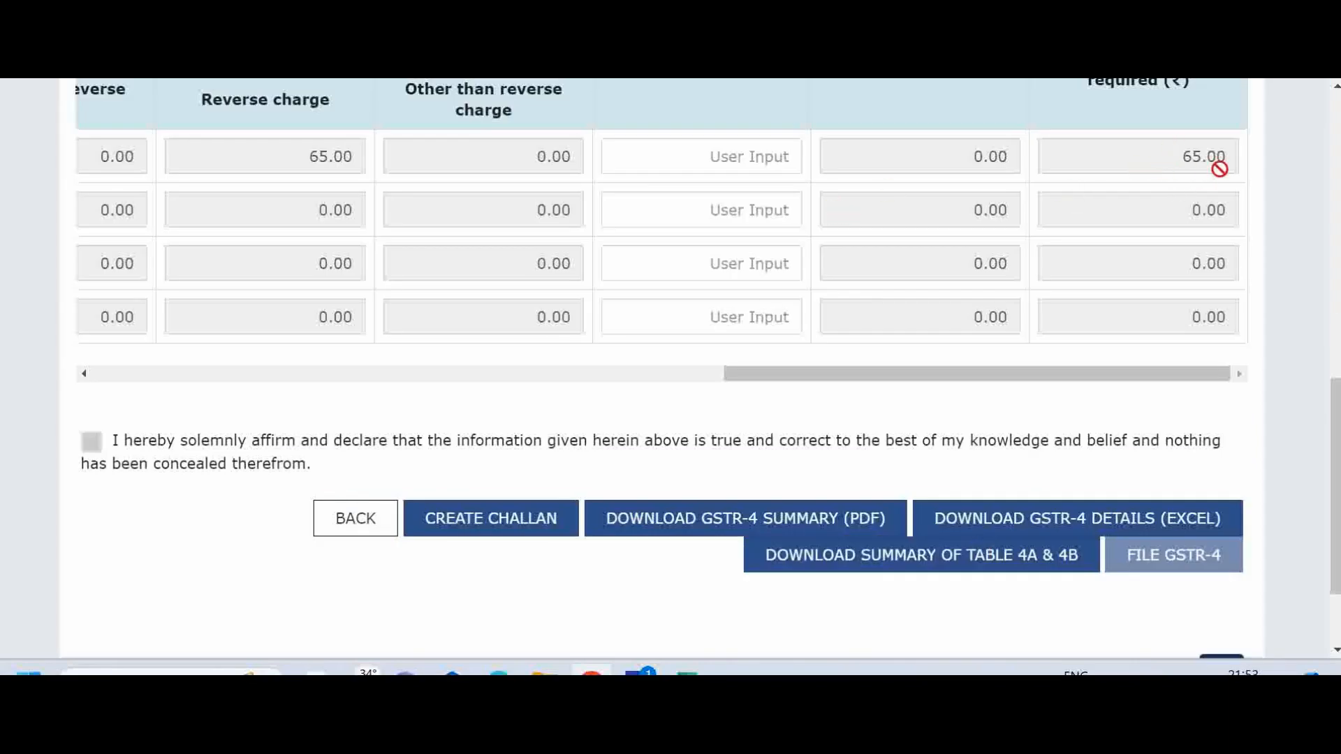
click(468, 529)
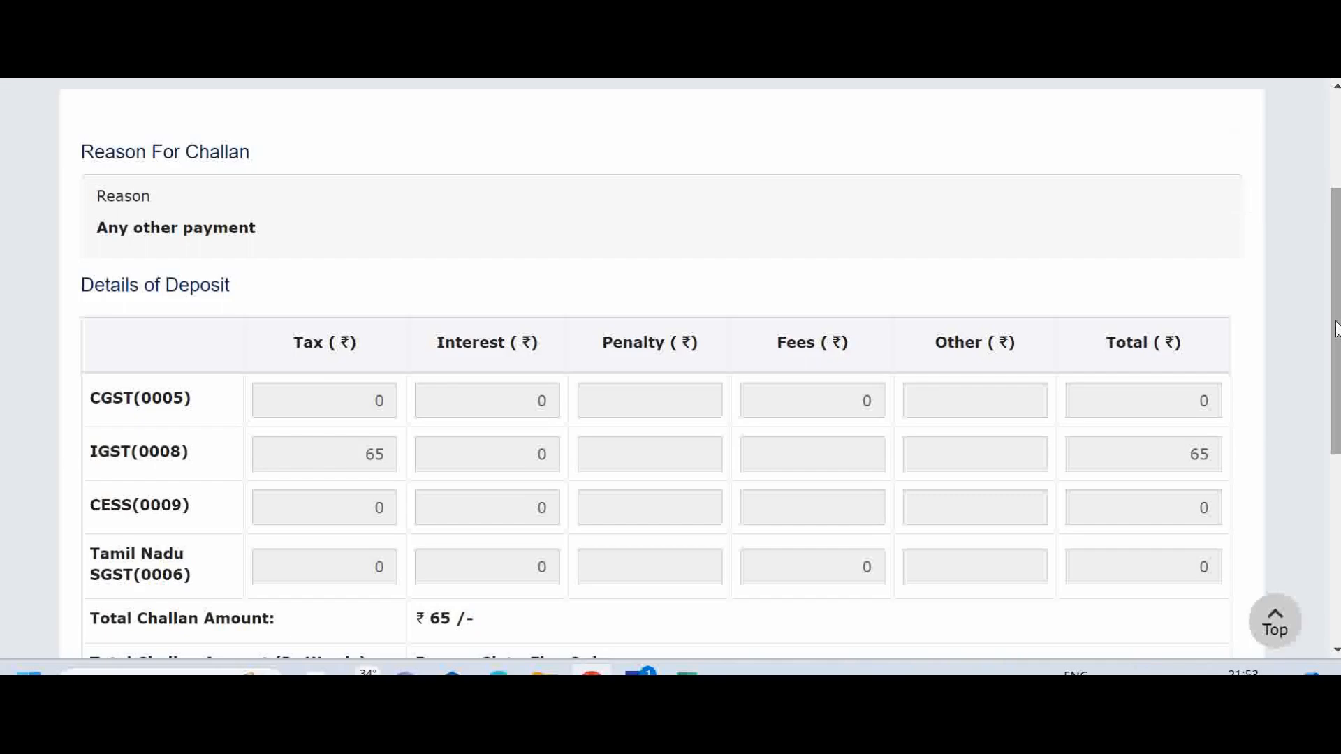
drag(1335, 328, 1325, 498)
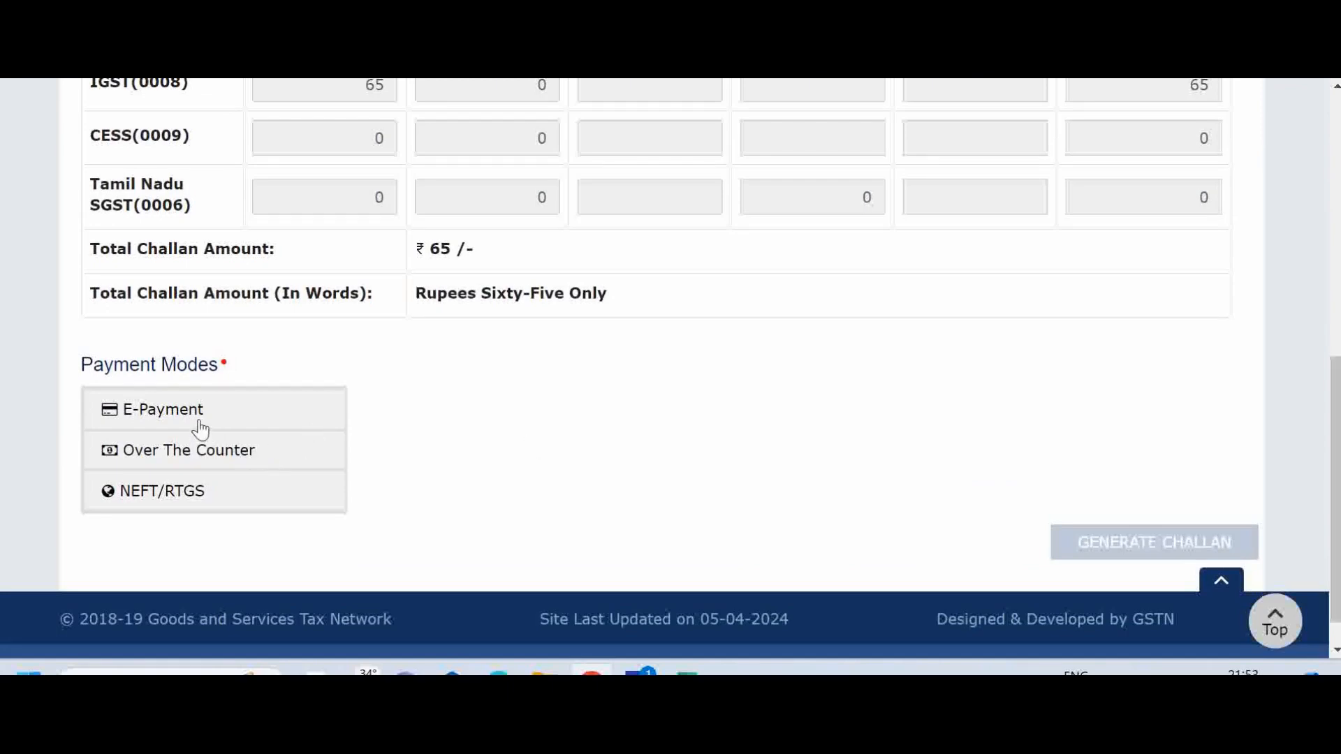
click(176, 414)
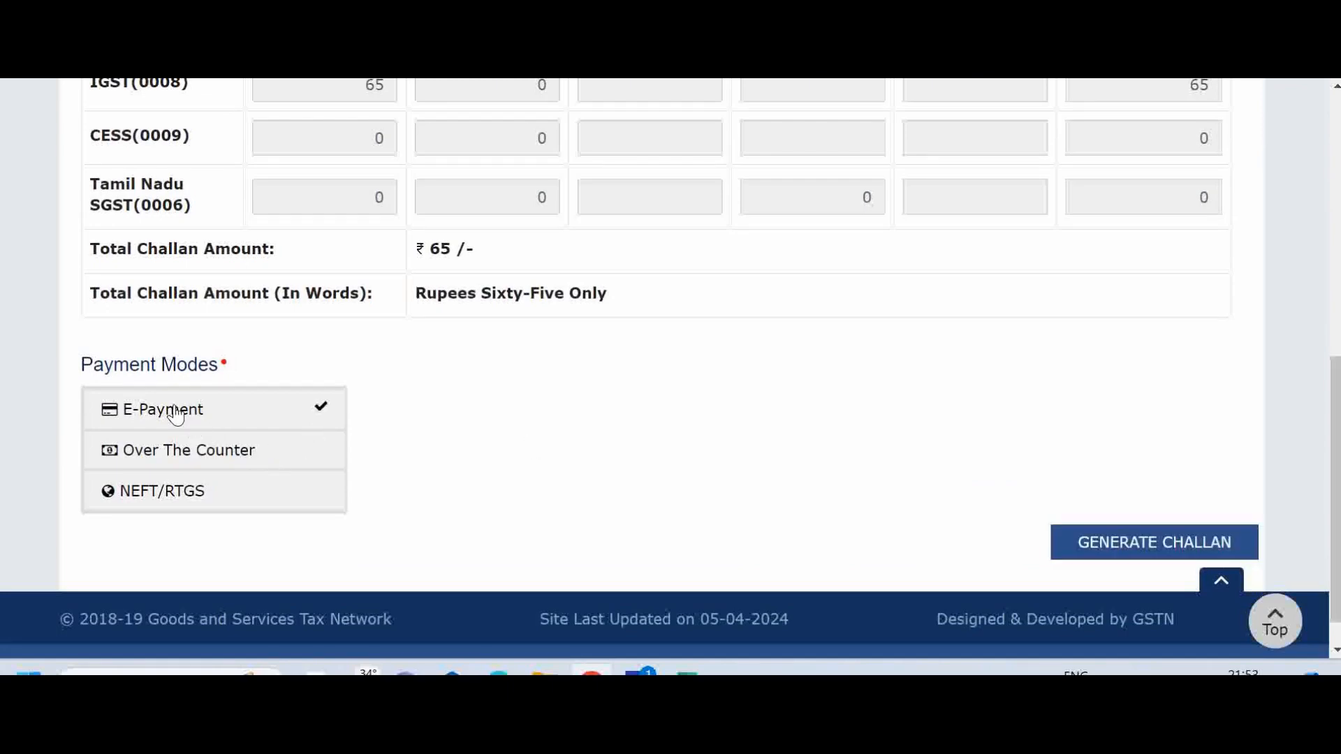
click(1184, 543)
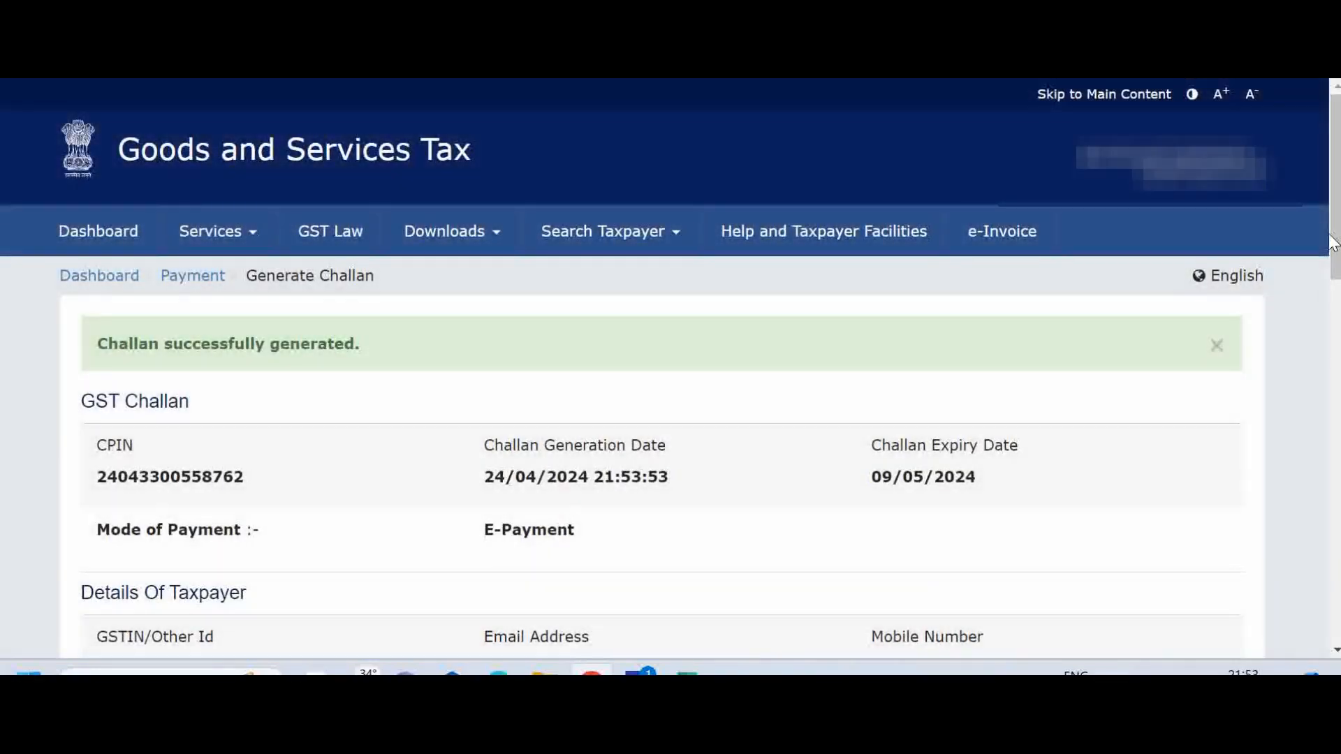
Set the generated challan's mode of E-Payment to Preferred Banks and select State Bank of India.
drag(1332, 243, 1333, 615)
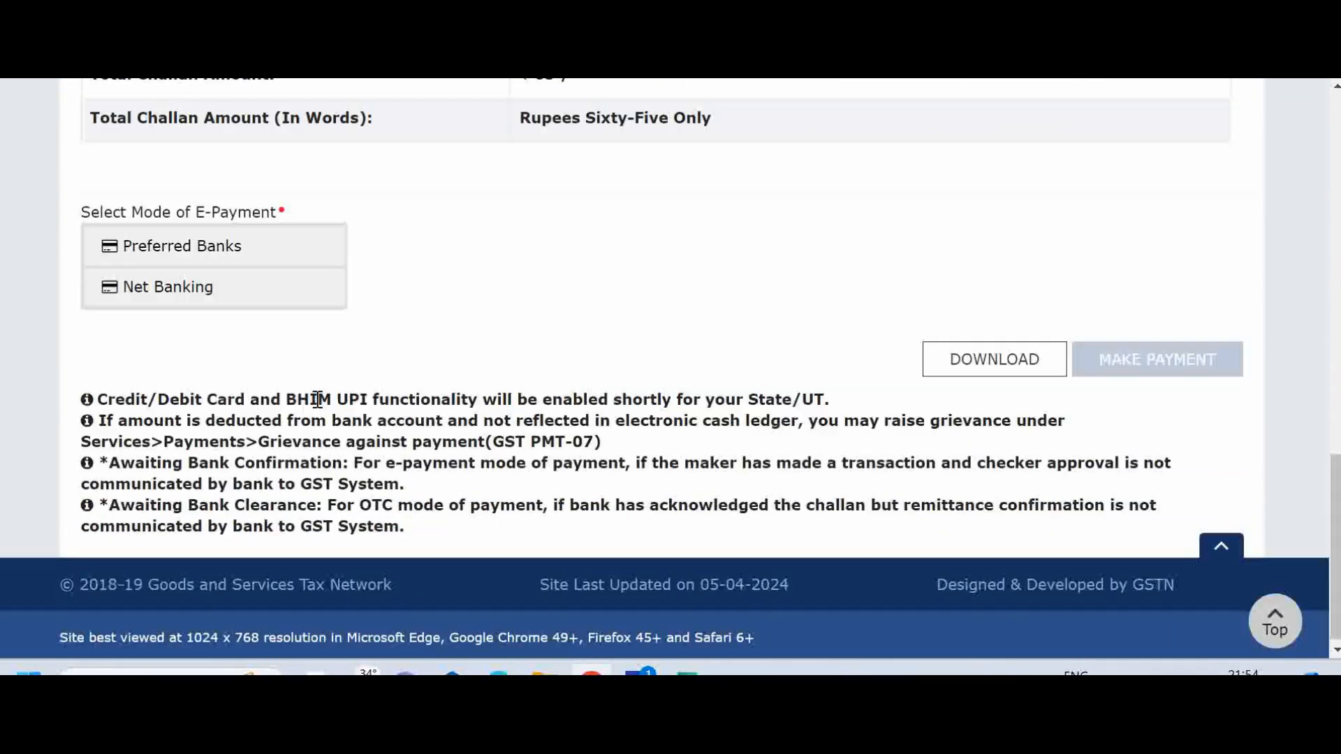
click(208, 261)
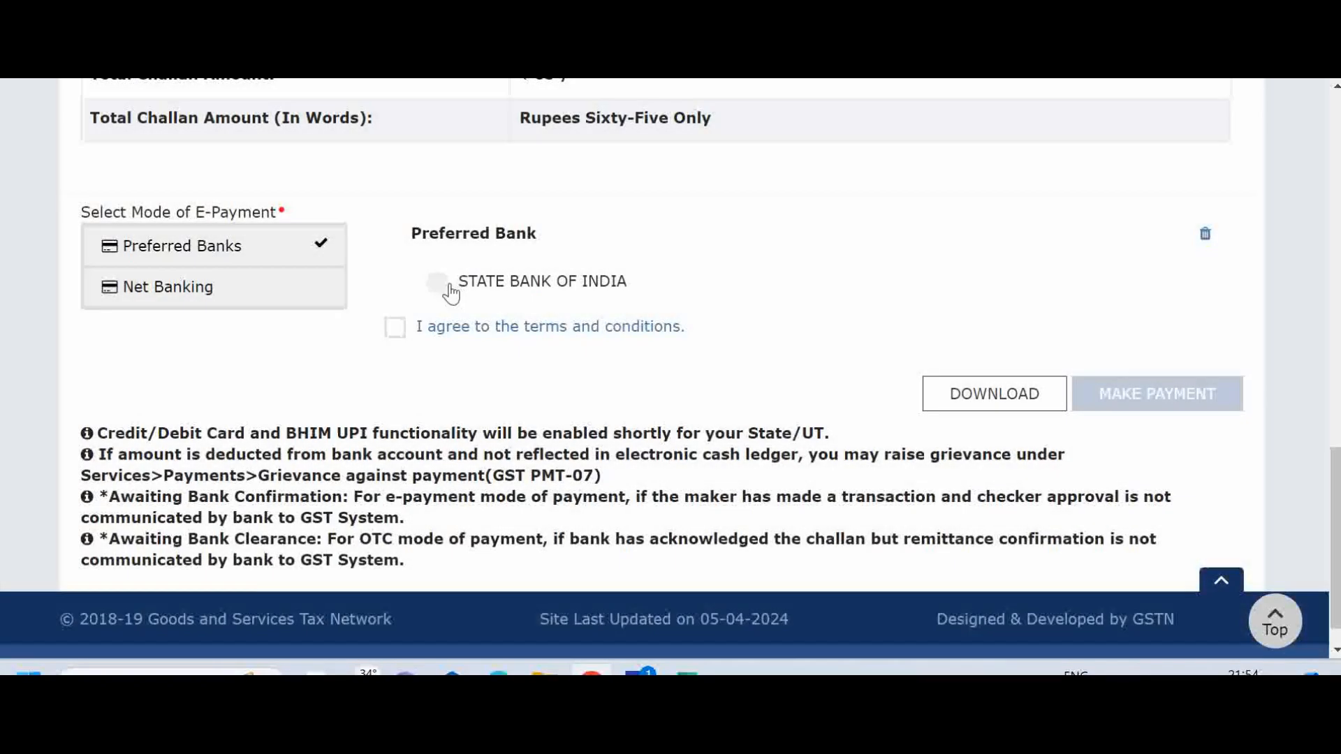
click(438, 284)
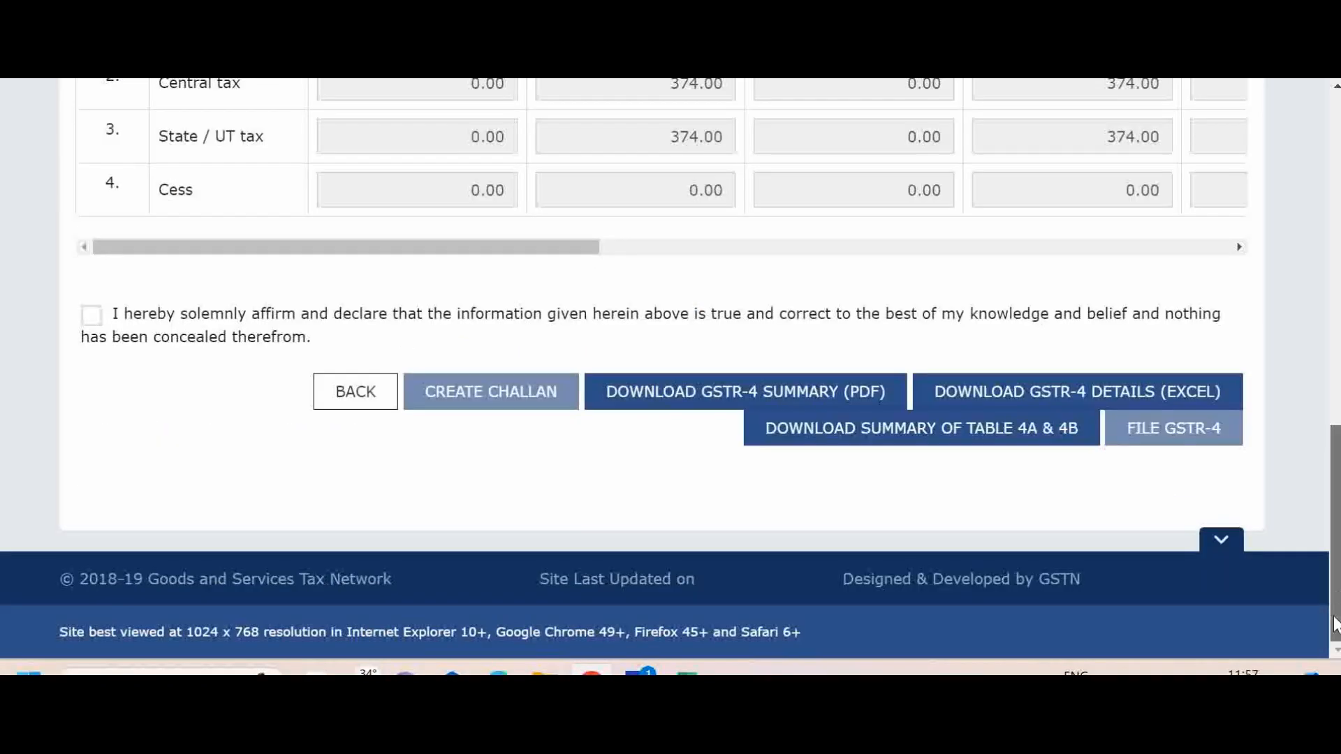
Accept the declaration below the table 8 tax payment details and select the authorised signatory.
click(91, 315)
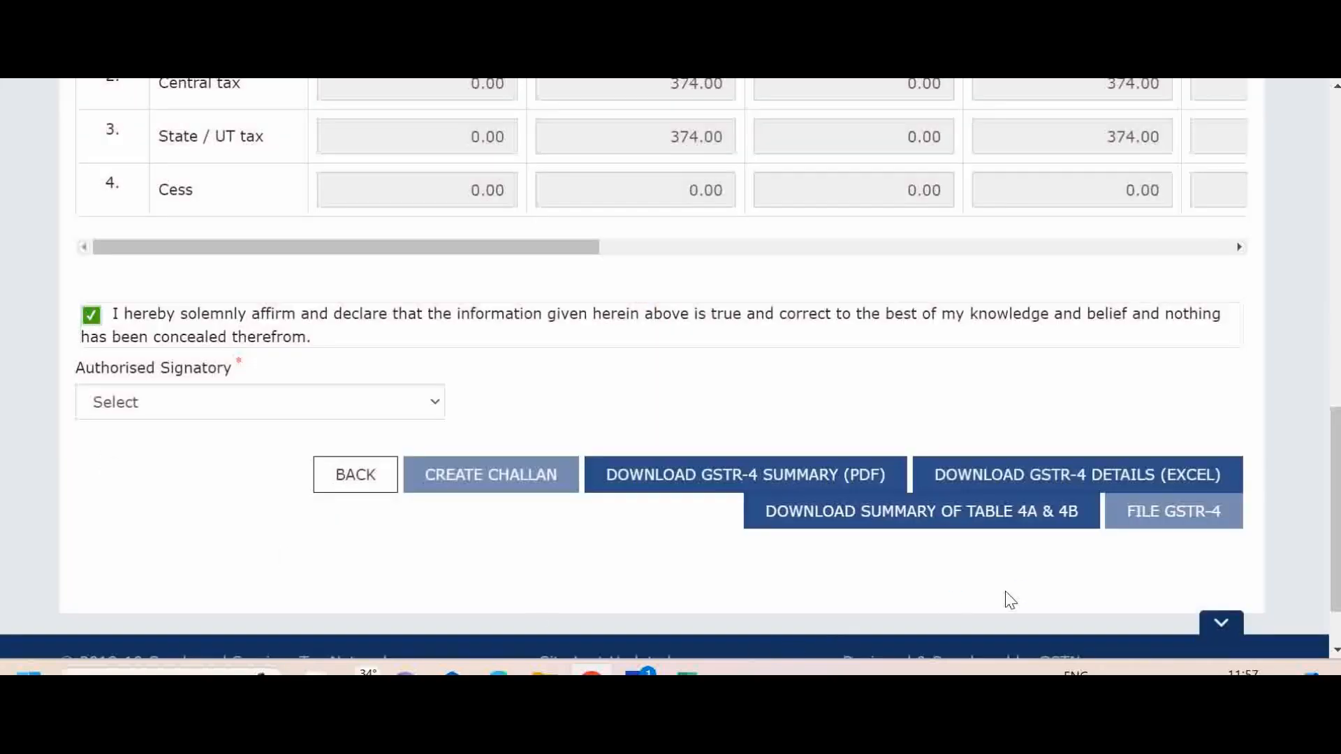
click(437, 407)
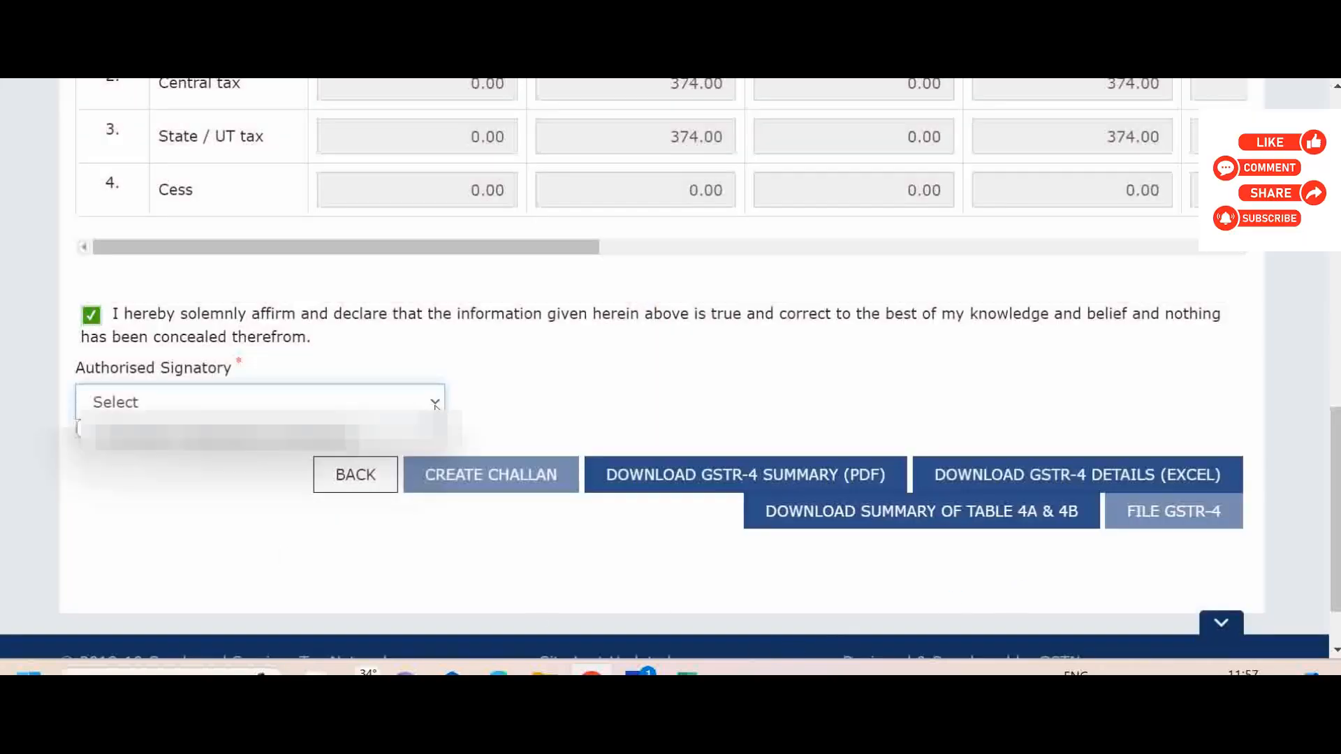
click(389, 431)
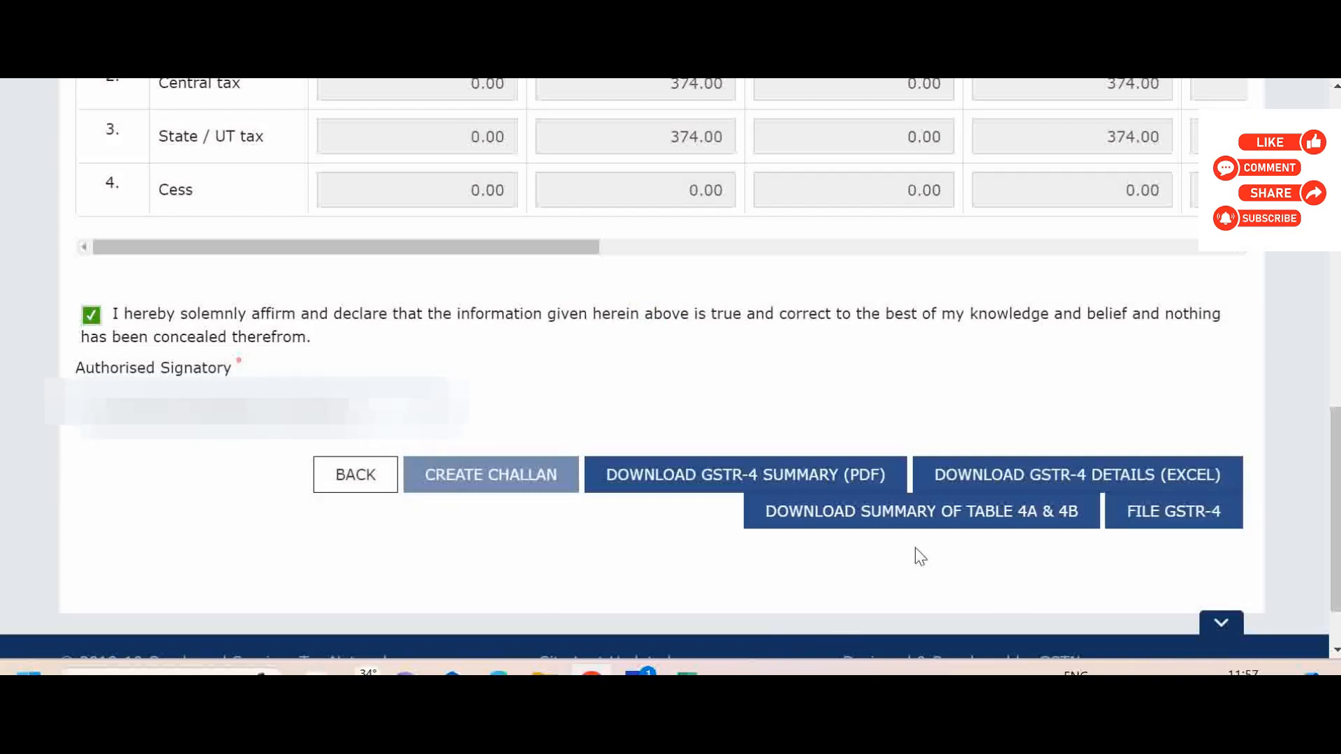
File the GSTR-4 return with EVC, agreeing to the cash ledger debit and verifying the one-time password.
click(1171, 516)
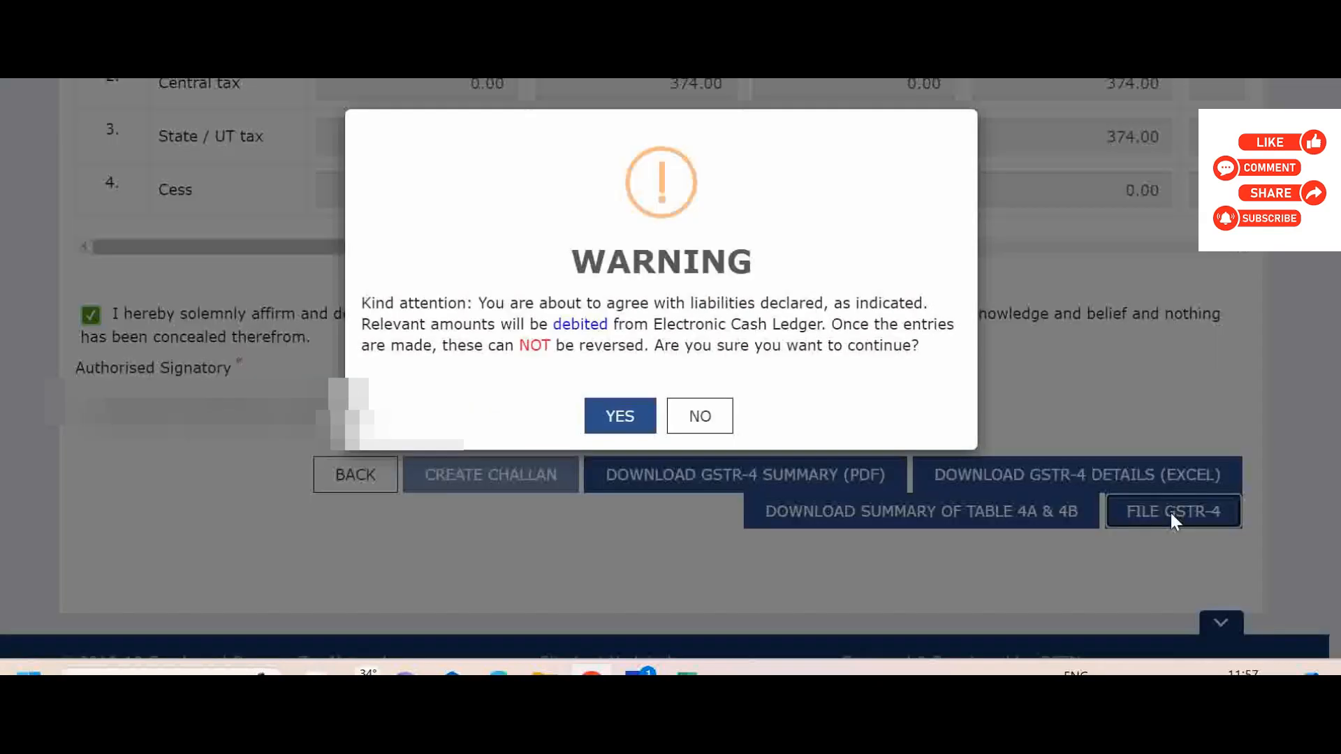
click(615, 418)
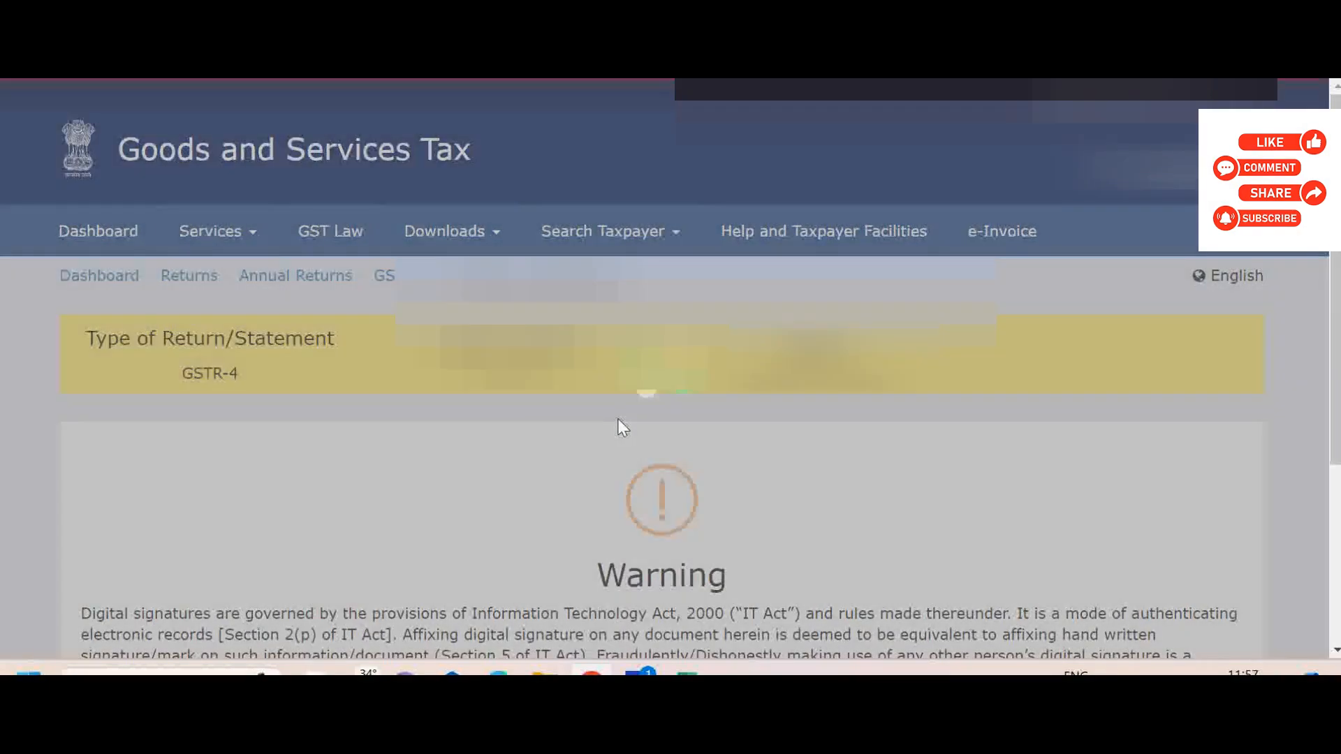
scroll(670, 368, down, 4)
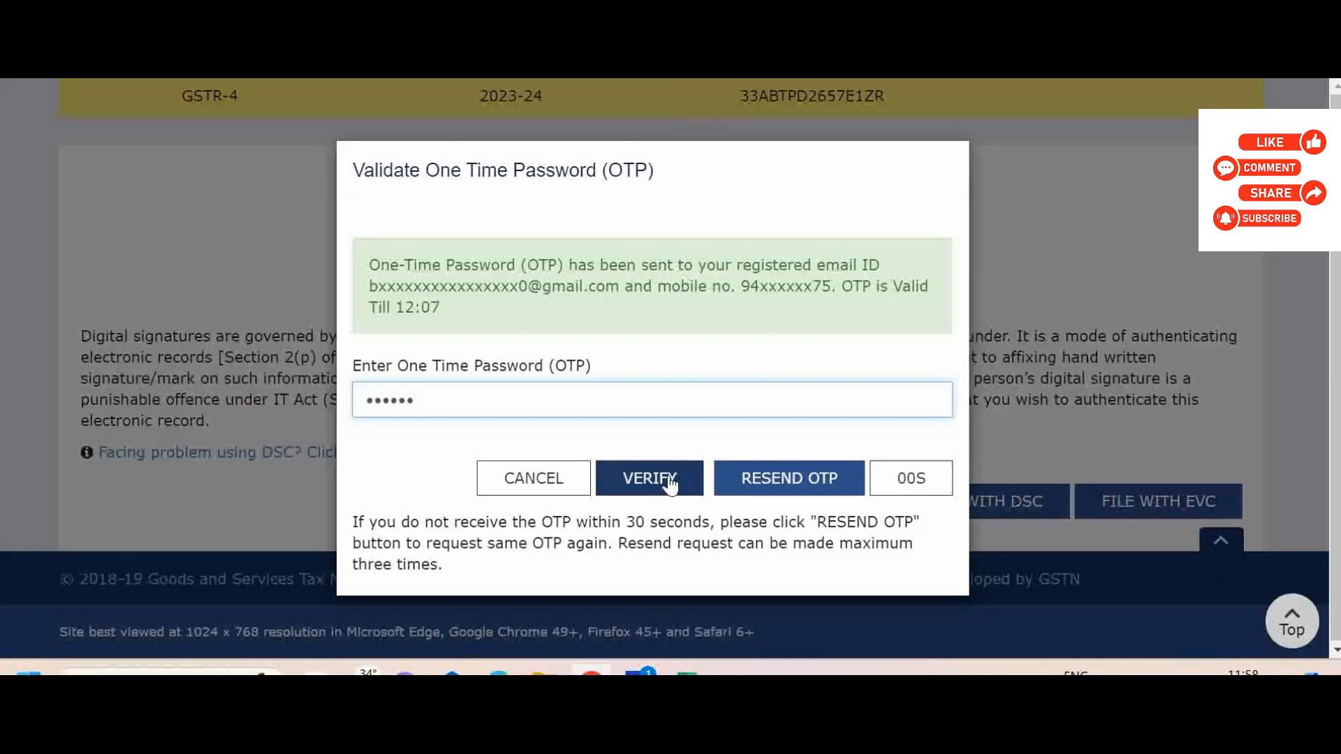
click(650, 478)
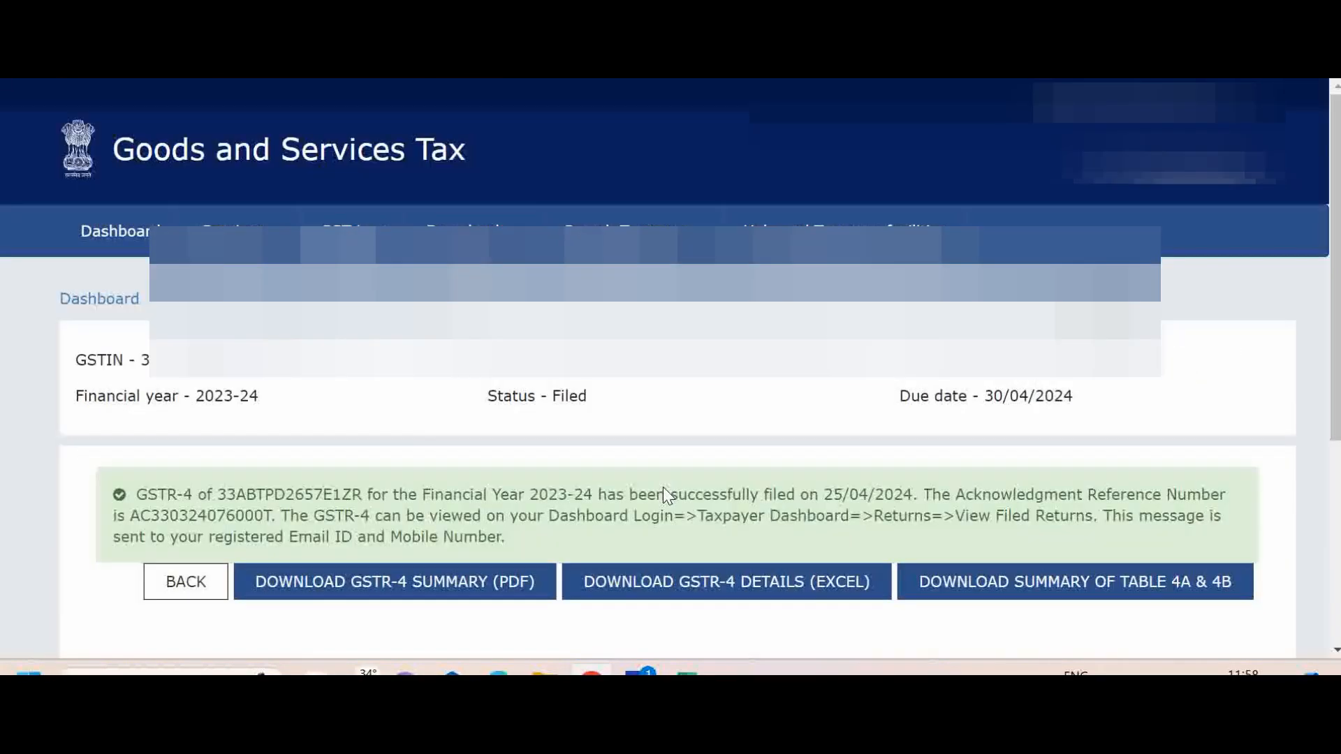
Open the annual returns page, search for financial year 2023-24 and check the GSTR-4 filing status.
mouse_move(218, 244)
mouse_move(430, 306)
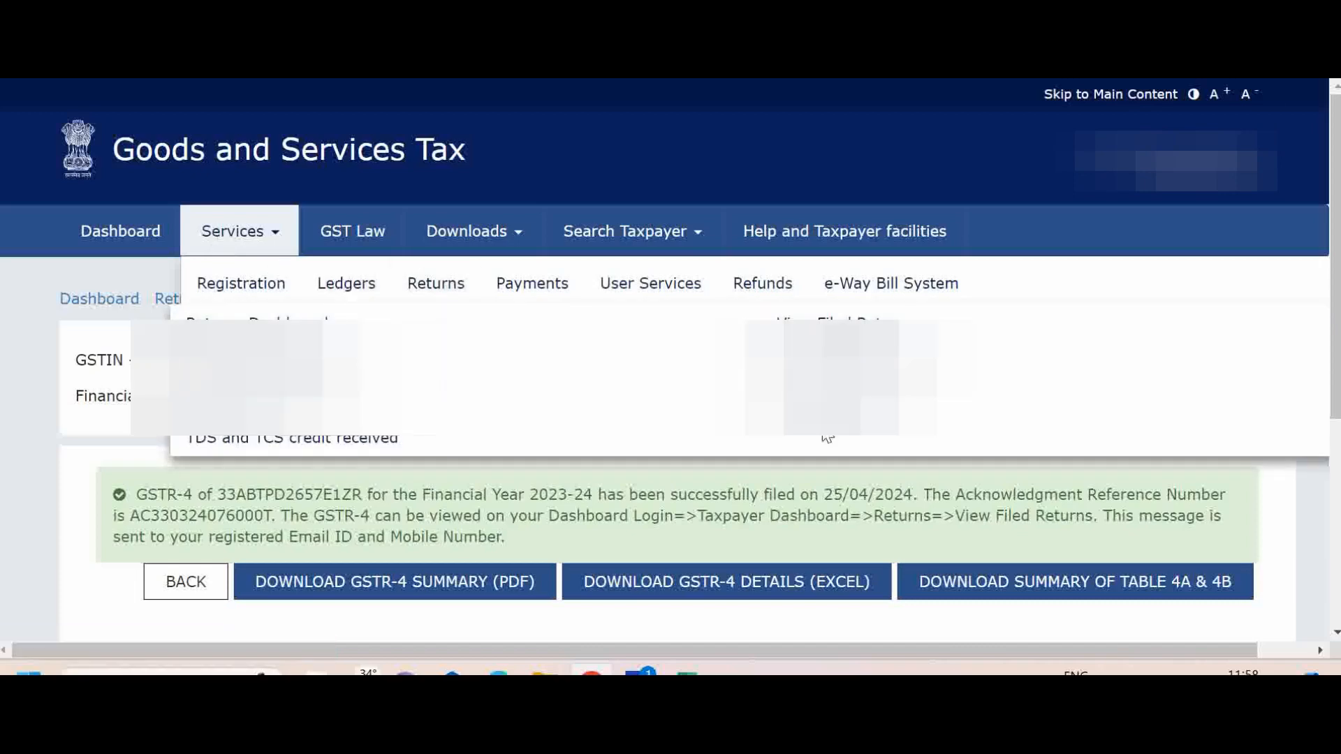
click(845, 405)
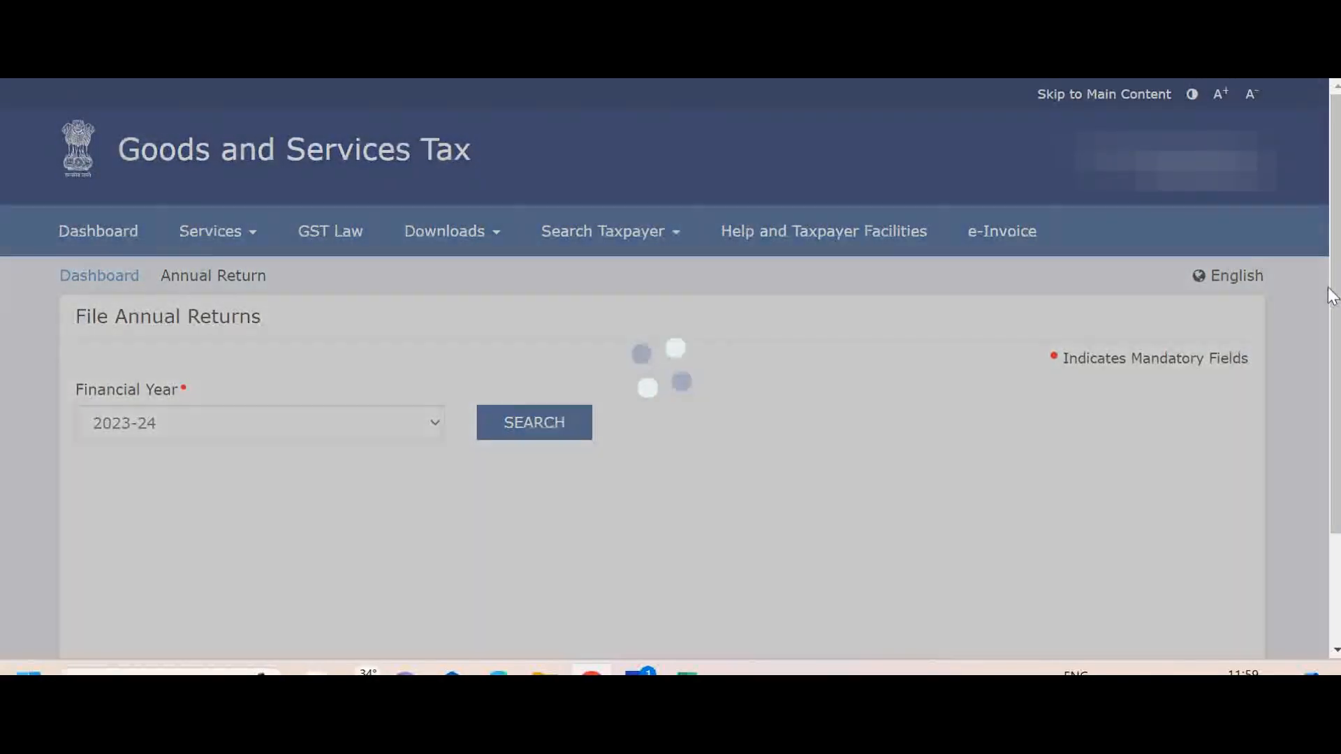
drag(1334, 295, 1334, 407)
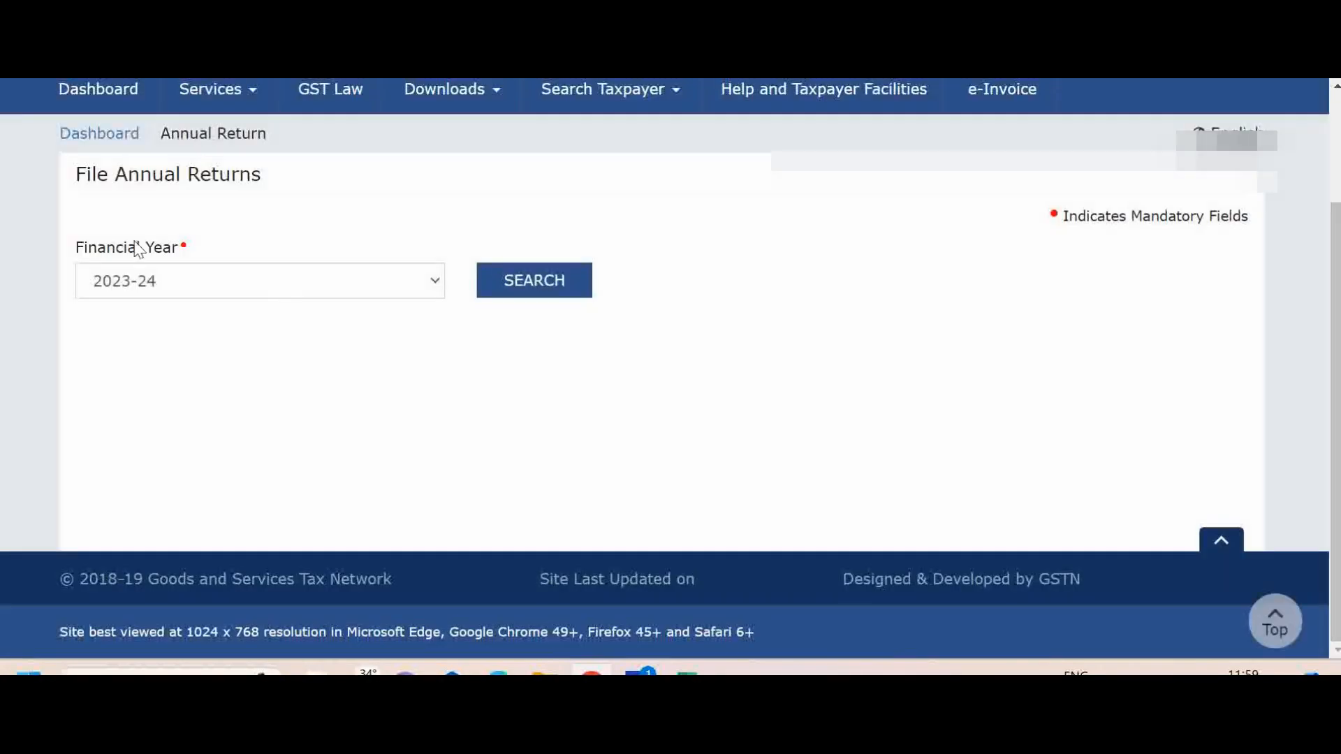
click(583, 286)
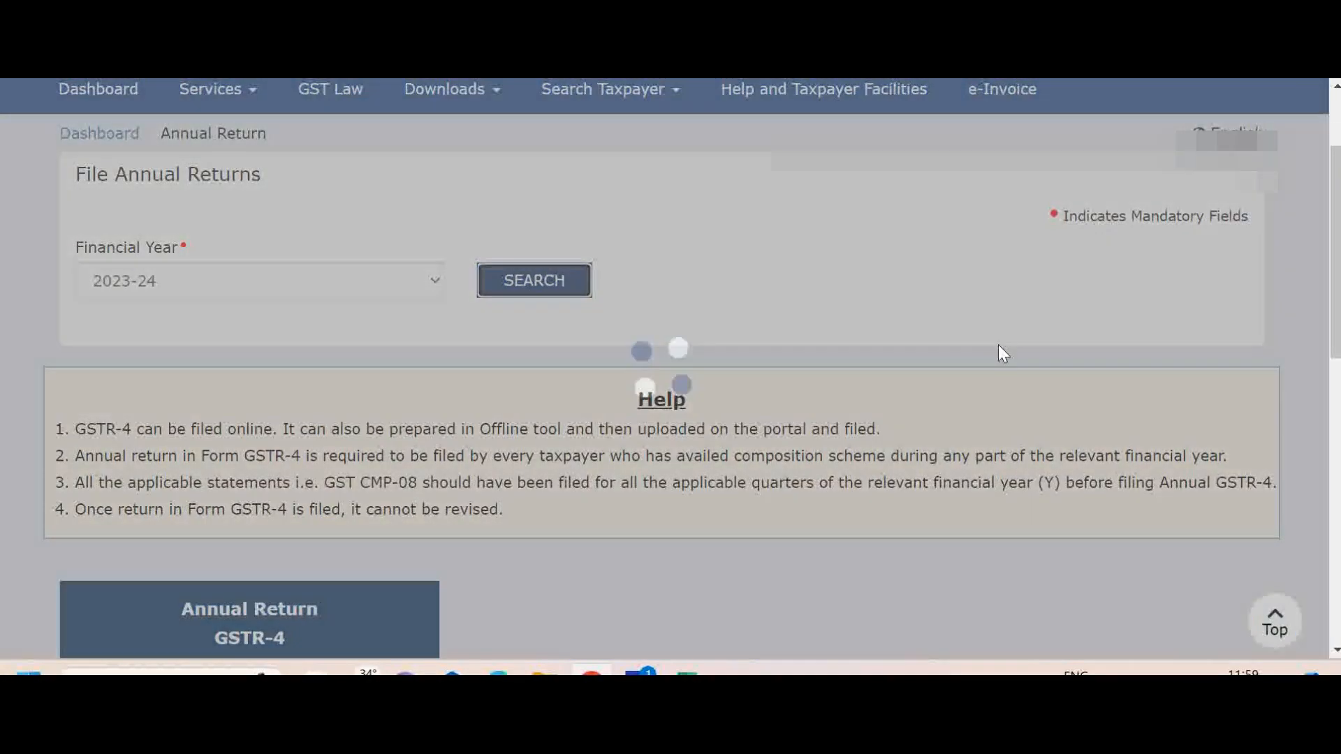
scroll(1276, 508, down, 7)
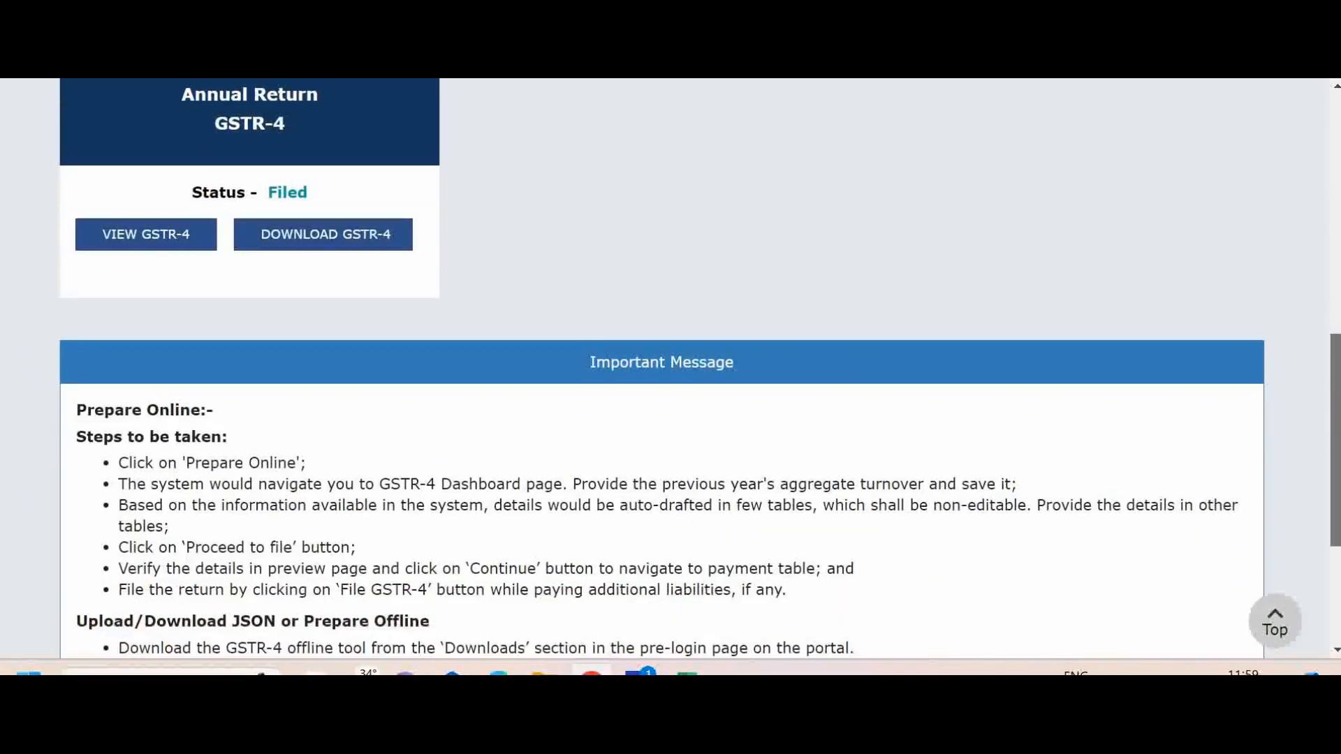